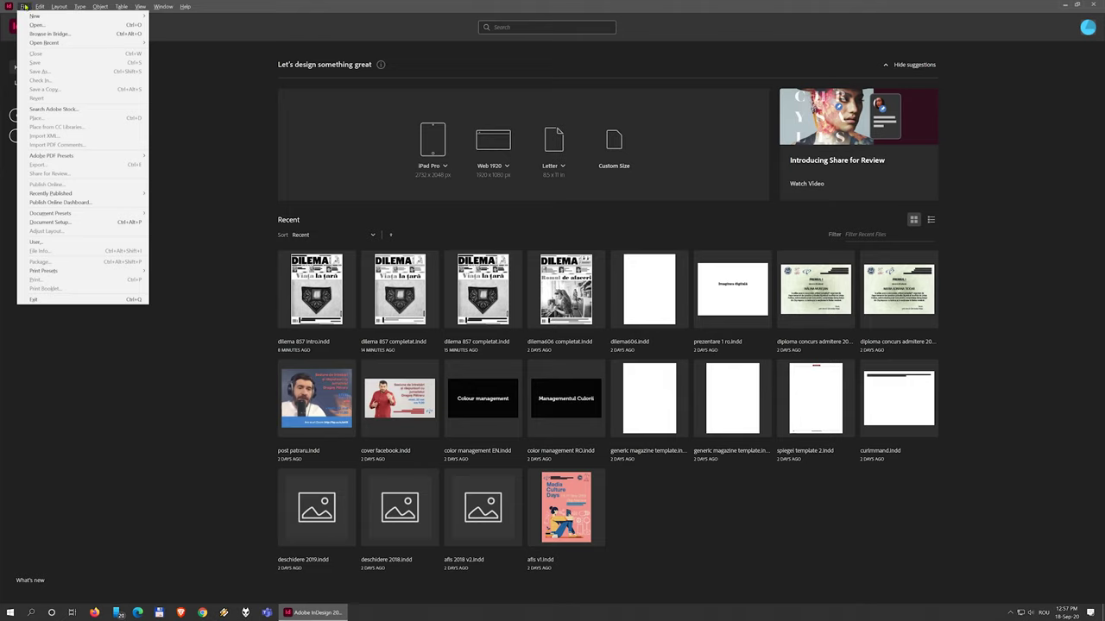
Start a new document and look through the recent document sizes and templates offered.
{"action": "mouse_move", "coordinate": [32, 17]}
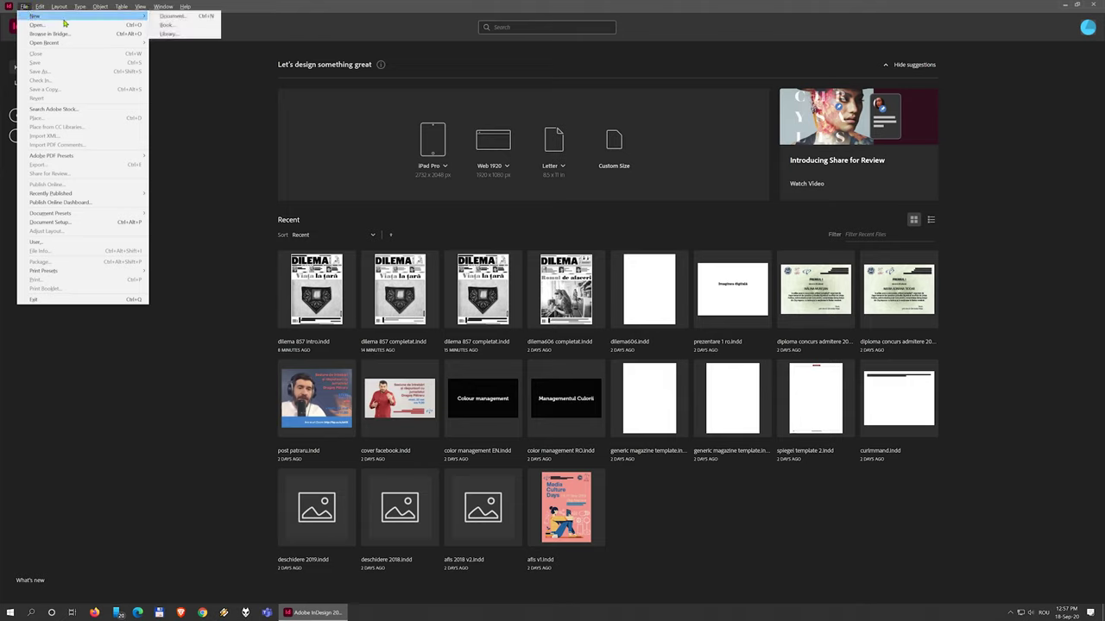
{"action": "left_click", "coordinate": [195, 20]}
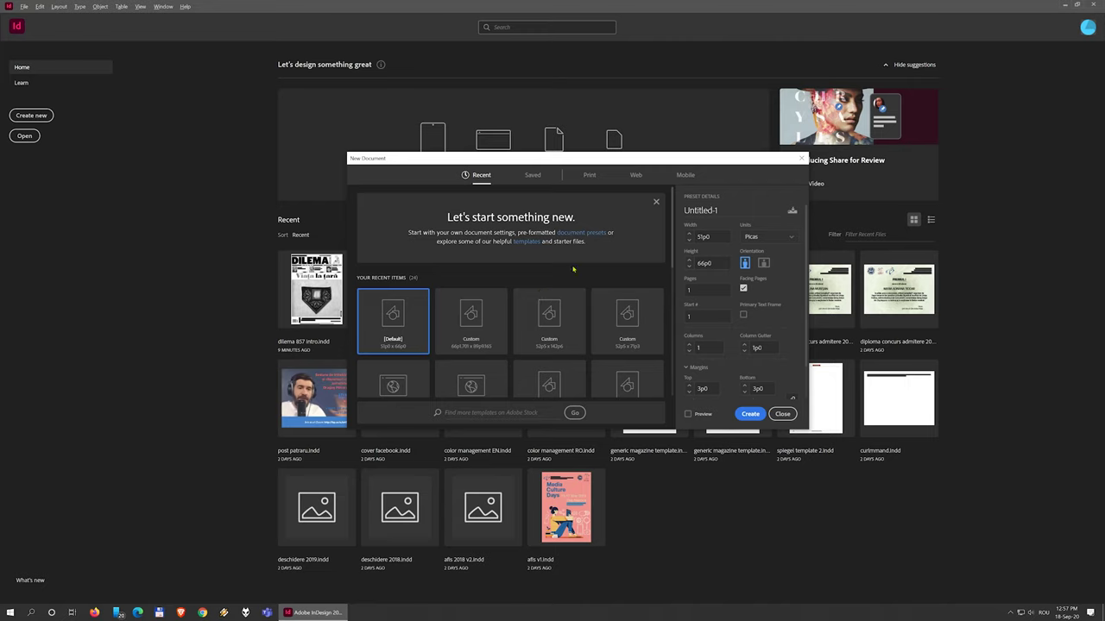
{"action": "scroll", "coordinate": [573, 270], "scroll_direction": "down", "scroll_amount": 4}
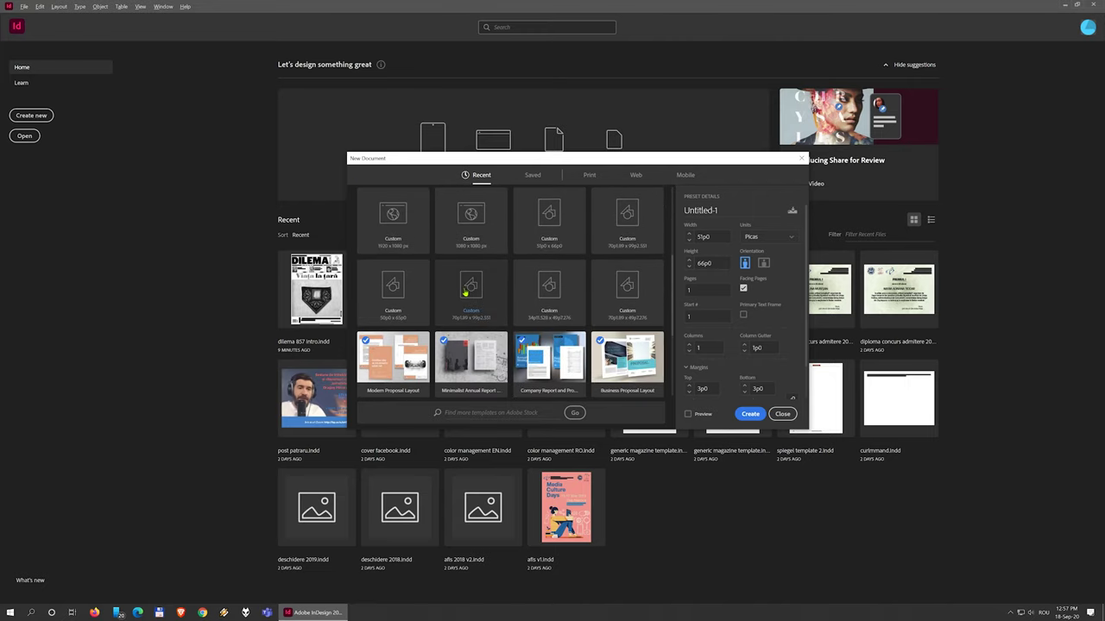
{"action": "scroll", "coordinate": [483, 293], "scroll_direction": "down", "scroll_amount": 2}
{"action": "scroll", "coordinate": [523, 291], "scroll_direction": "up", "scroll_amount": 2}
{"action": "scroll", "coordinate": [484, 285], "scroll_direction": "down", "scroll_amount": 2}
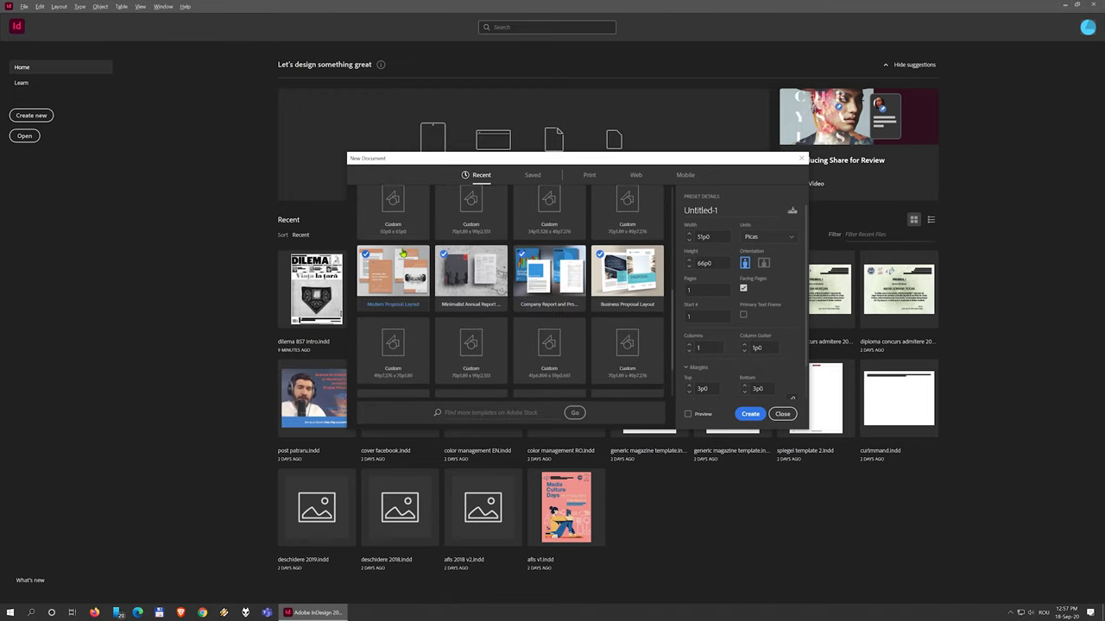
{"action": "scroll", "coordinate": [518, 276], "scroll_direction": "down", "scroll_amount": 1}
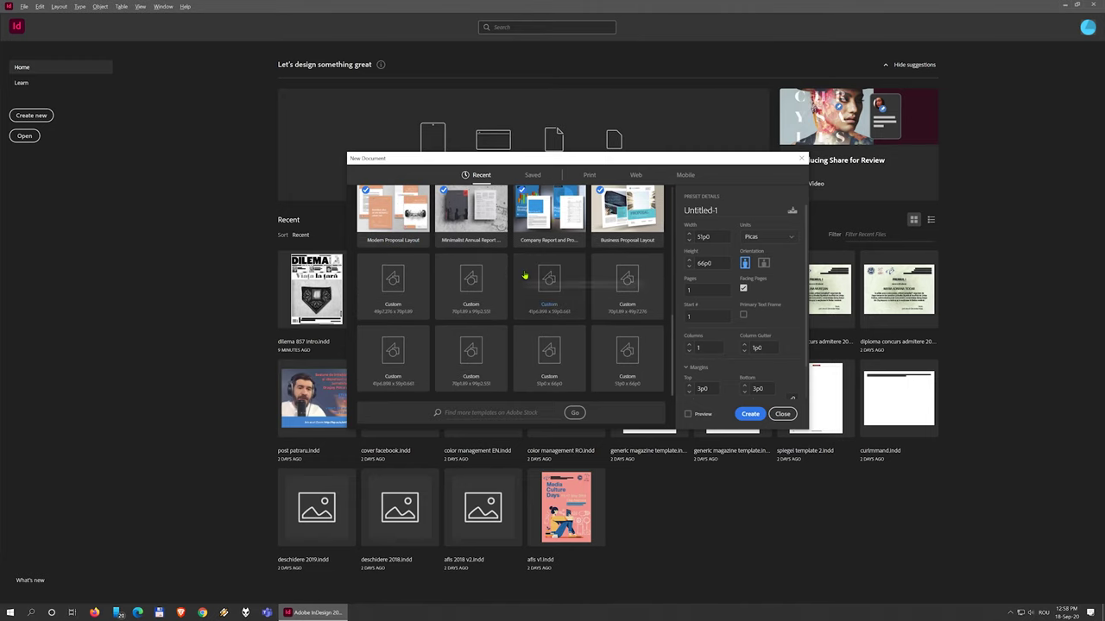
{"action": "scroll", "coordinate": [535, 293], "scroll_direction": "down", "scroll_amount": 3}
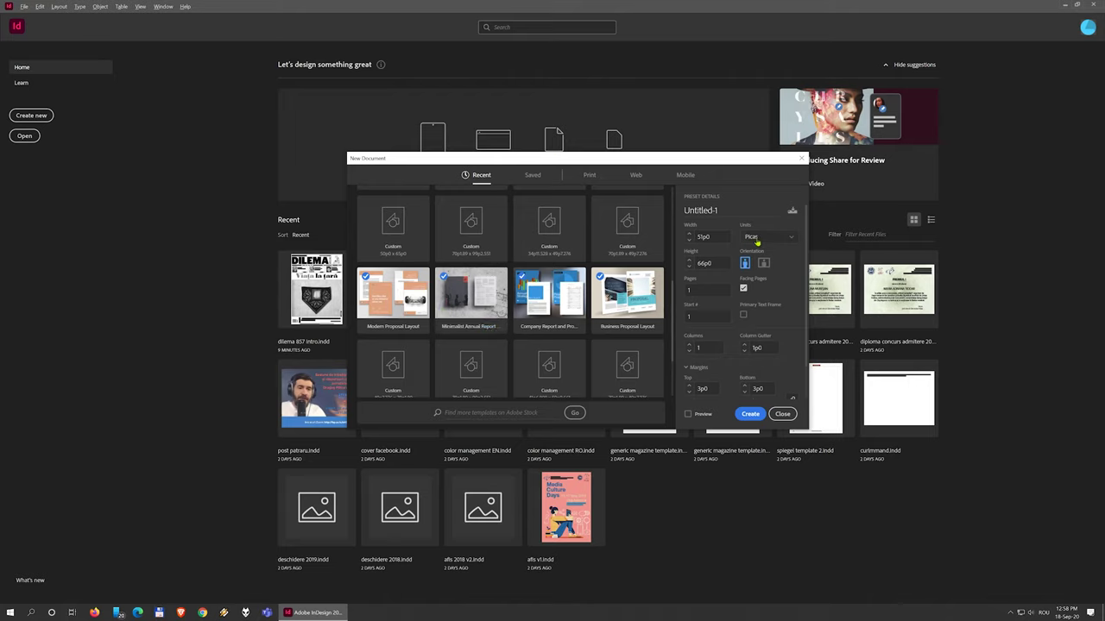
{"action": "double_click", "coordinate": [703, 237]}
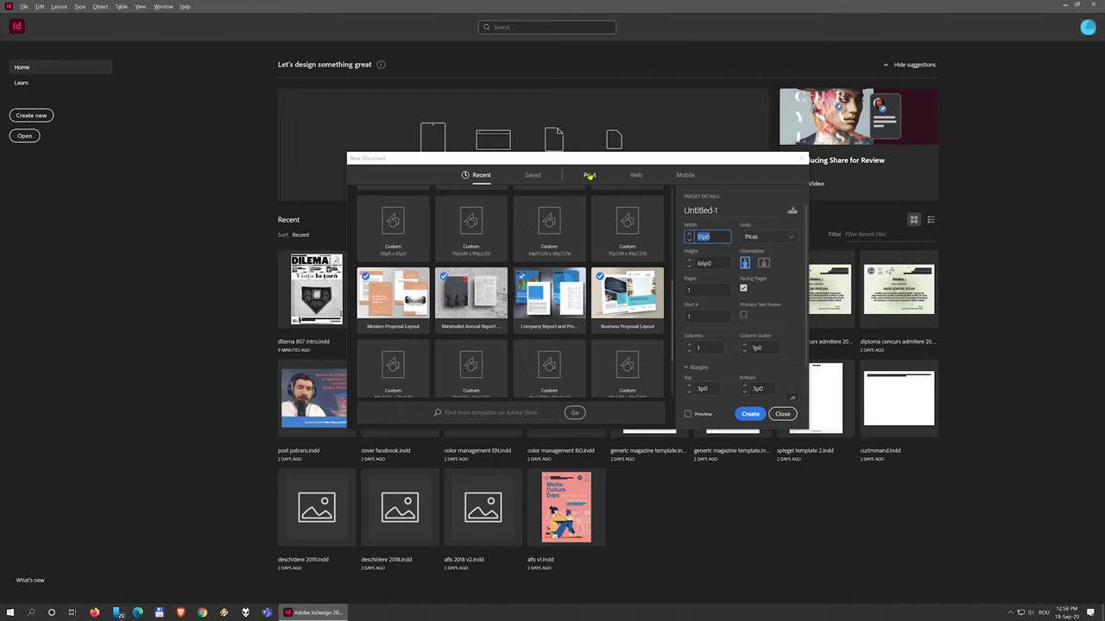
Examine the blank document presets offered for Print, Web and Mobile.
{"action": "left_click", "coordinate": [589, 176]}
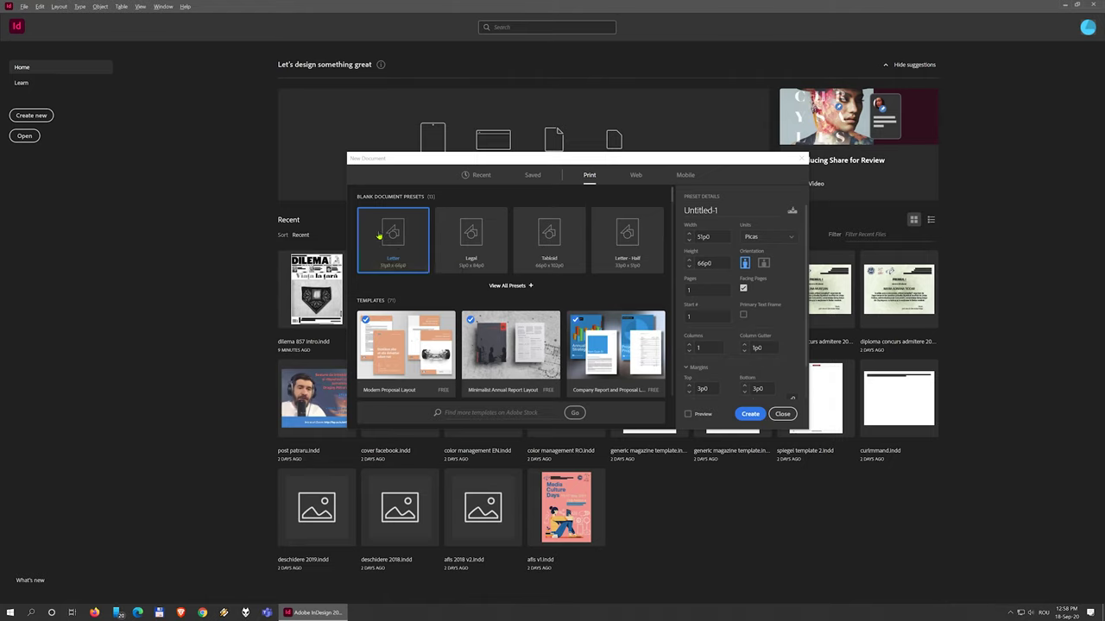
{"action": "left_click", "coordinate": [509, 286]}
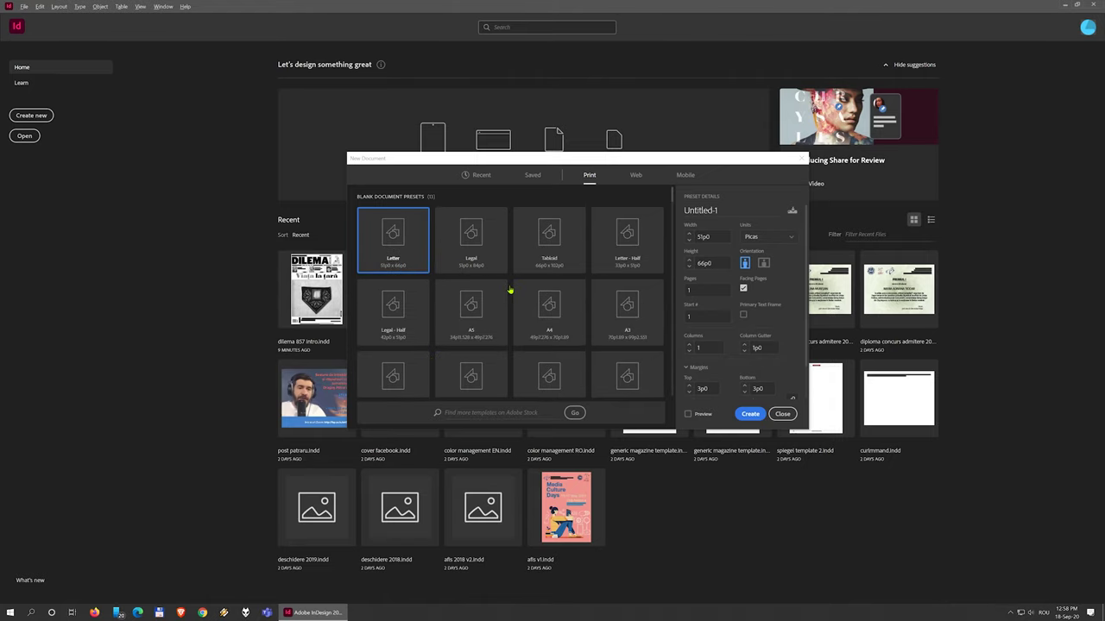
{"action": "scroll", "coordinate": [615, 300], "scroll_direction": "down", "scroll_amount": 1}
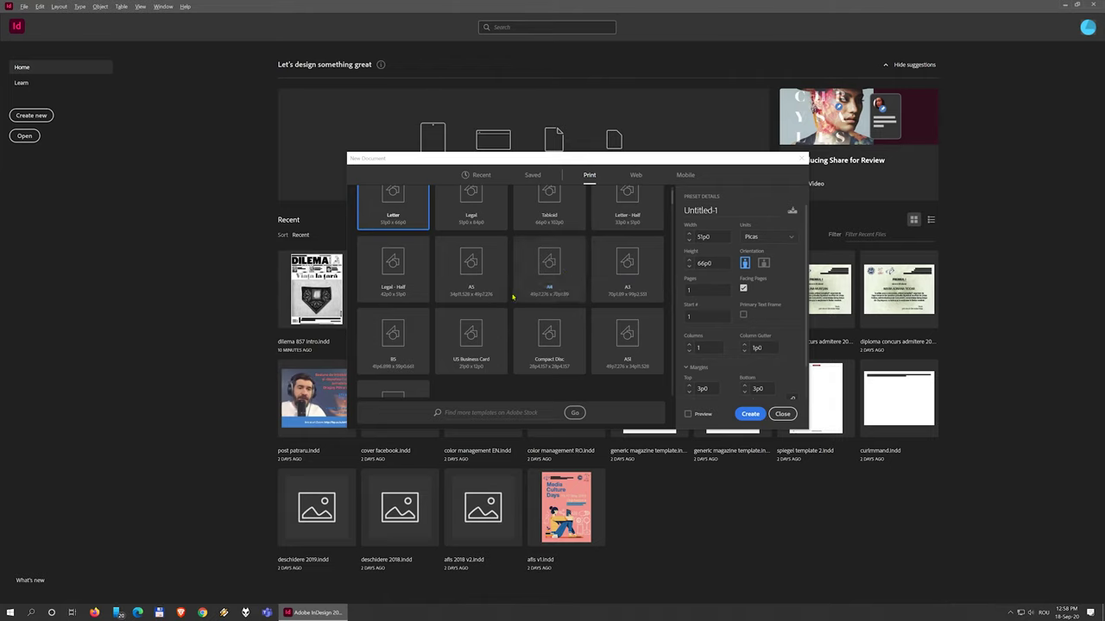
{"action": "scroll", "coordinate": [595, 337], "scroll_direction": "up", "scroll_amount": 1}
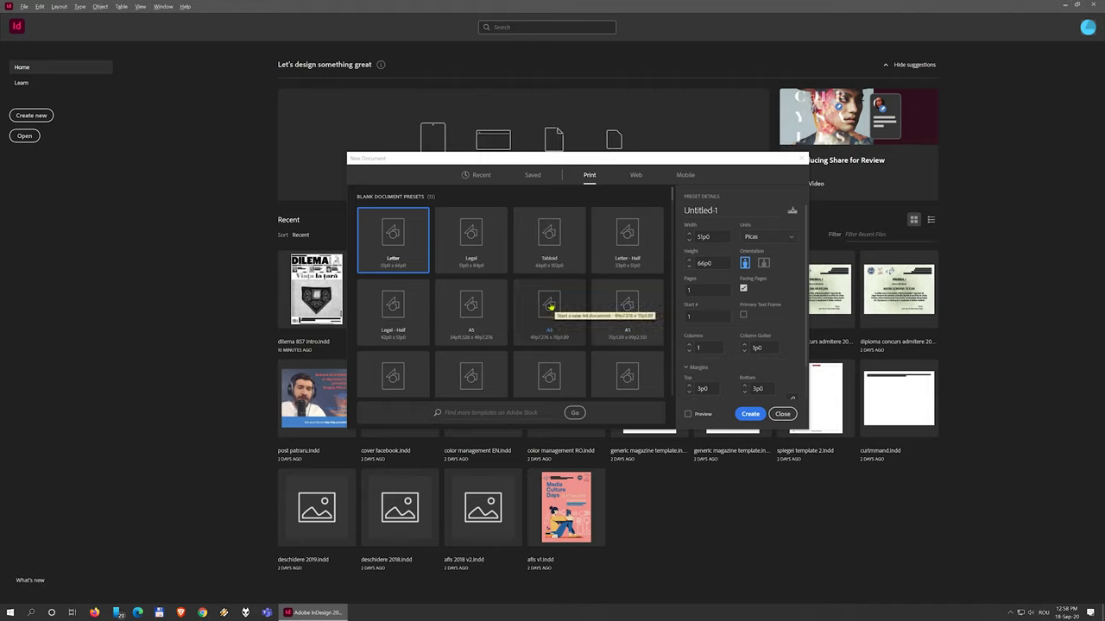
{"action": "left_click", "coordinate": [635, 176]}
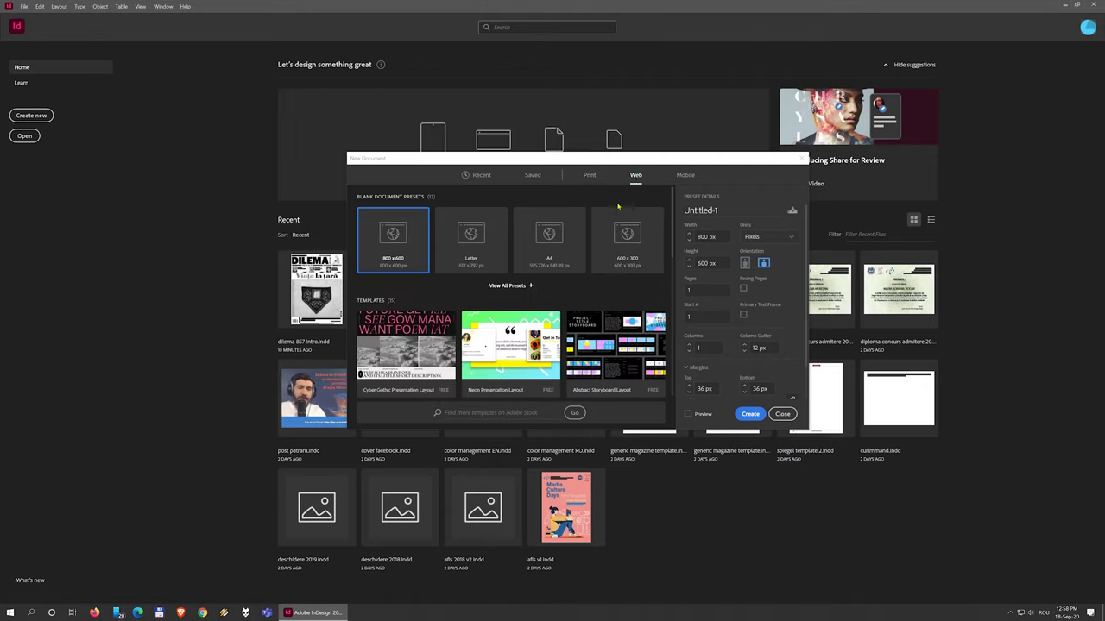
{"action": "left_click", "coordinate": [506, 285]}
{"action": "scroll", "coordinate": [507, 288], "scroll_direction": "down", "scroll_amount": 1}
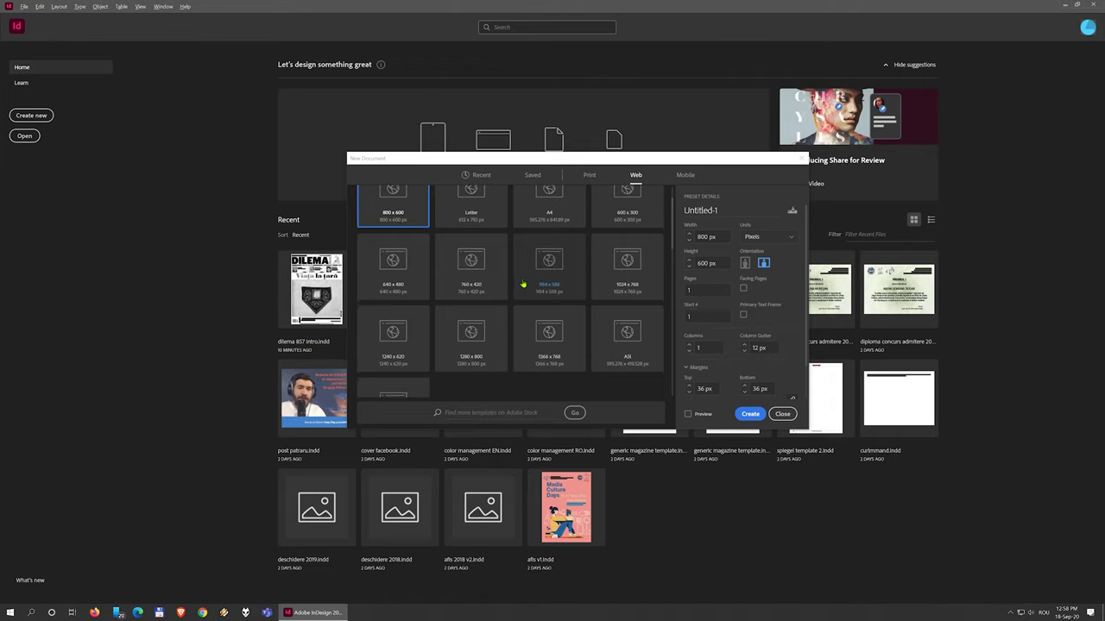
{"action": "scroll", "coordinate": [514, 327], "scroll_direction": "down", "scroll_amount": 1}
{"action": "scroll", "coordinate": [507, 353], "scroll_direction": "down", "scroll_amount": 1}
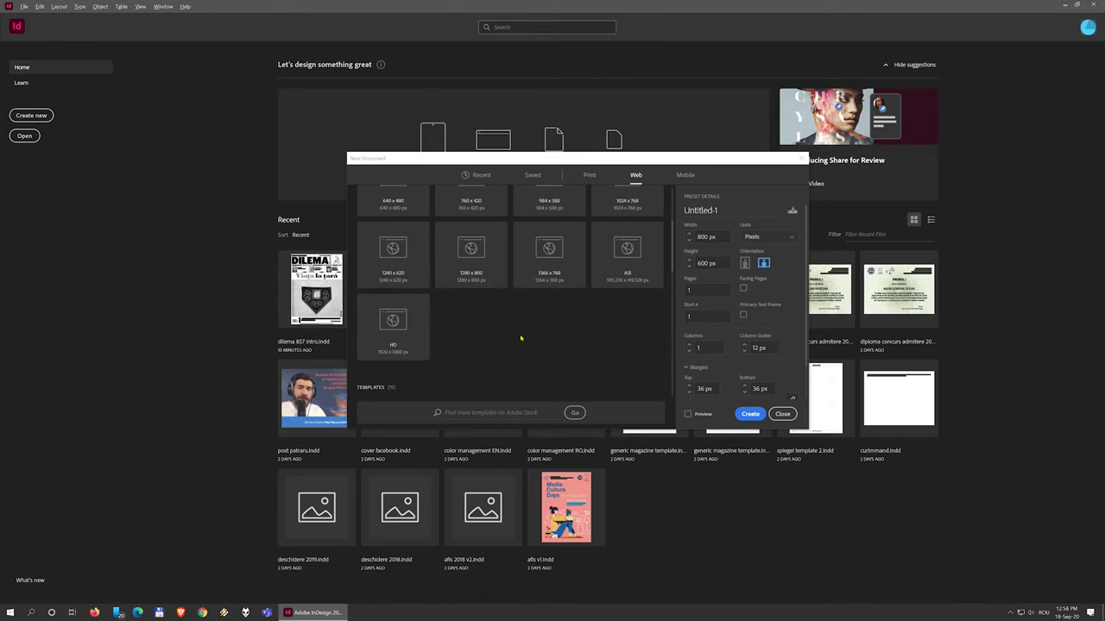
{"action": "scroll", "coordinate": [521, 338], "scroll_direction": "up", "scroll_amount": 3}
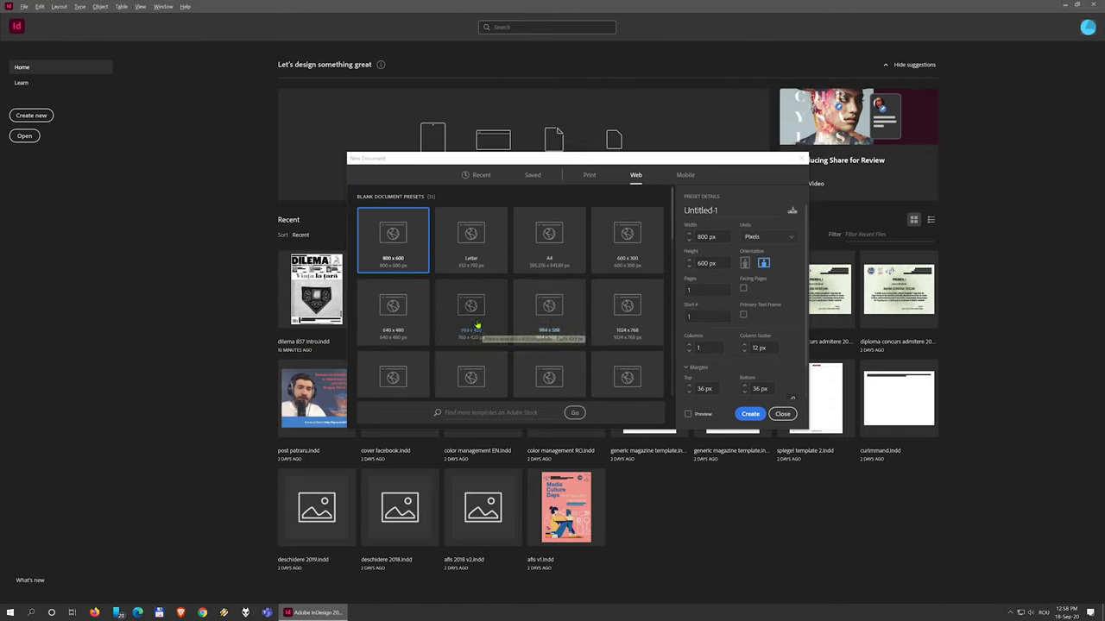
{"action": "left_click", "coordinate": [686, 176]}
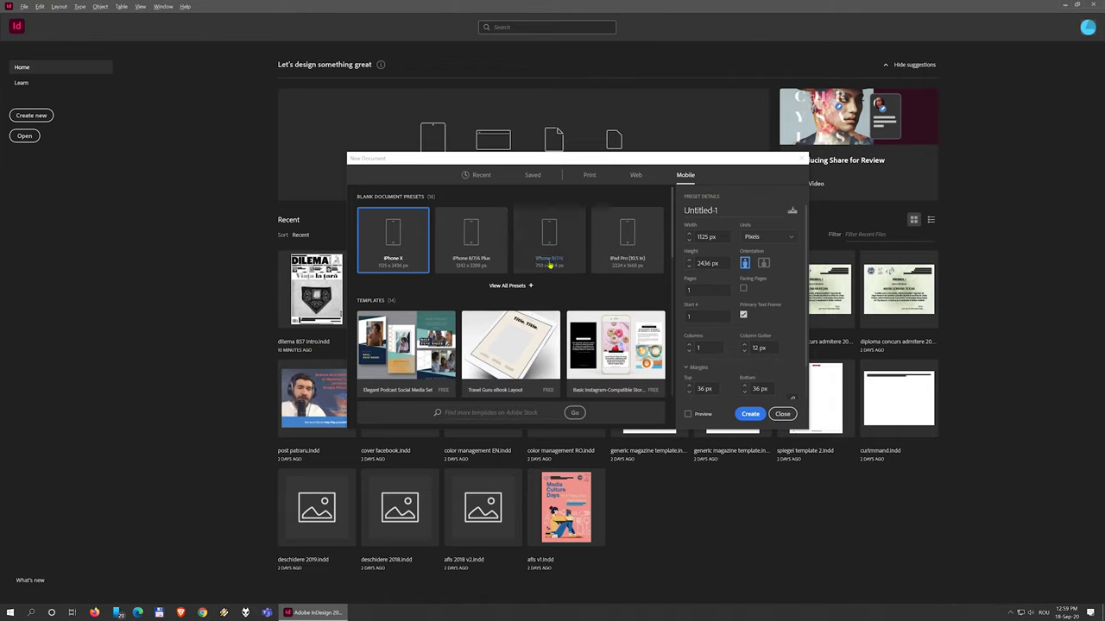
{"action": "left_click", "coordinate": [635, 176]}
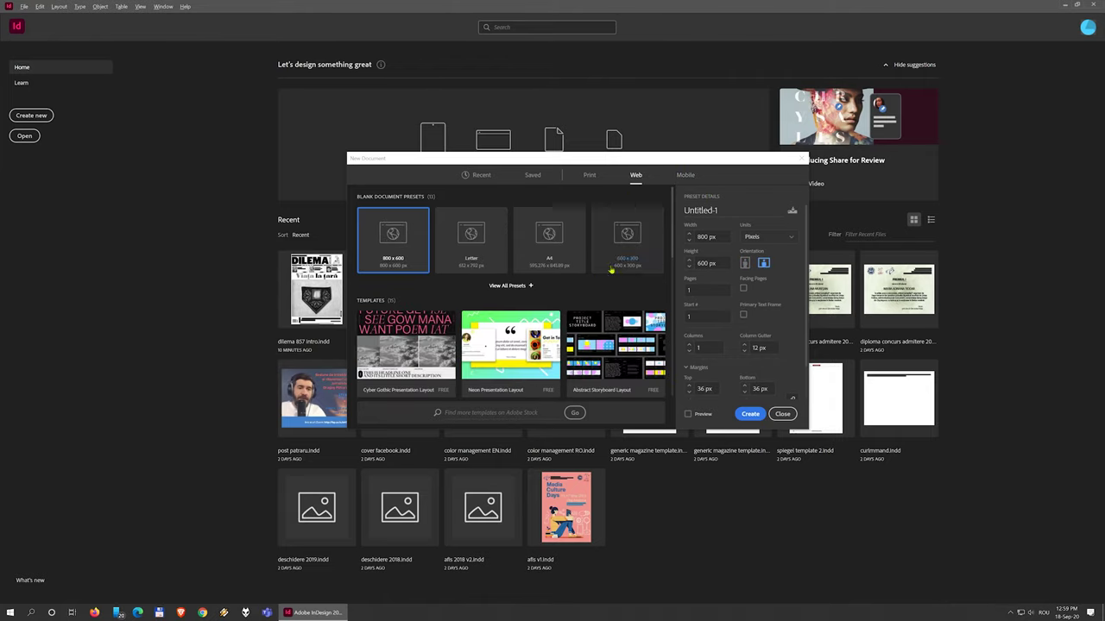
Return to the Print category and expand its full list of blank document presets.
{"action": "left_click", "coordinate": [590, 176]}
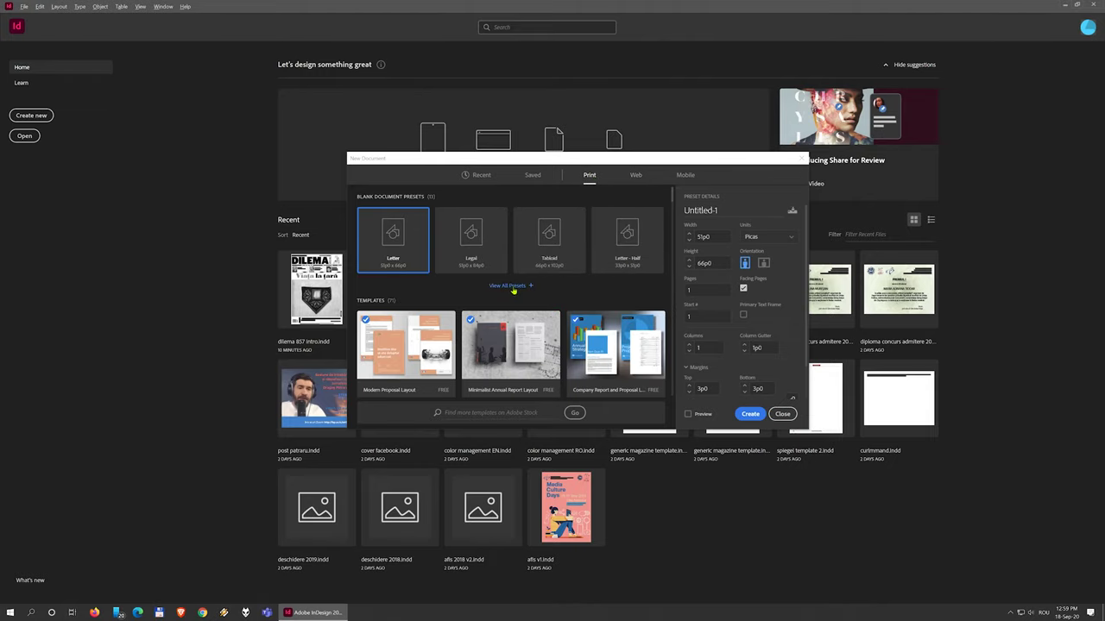
{"action": "left_click", "coordinate": [513, 287]}
{"action": "scroll", "coordinate": [452, 309], "scroll_direction": "down", "scroll_amount": 3}
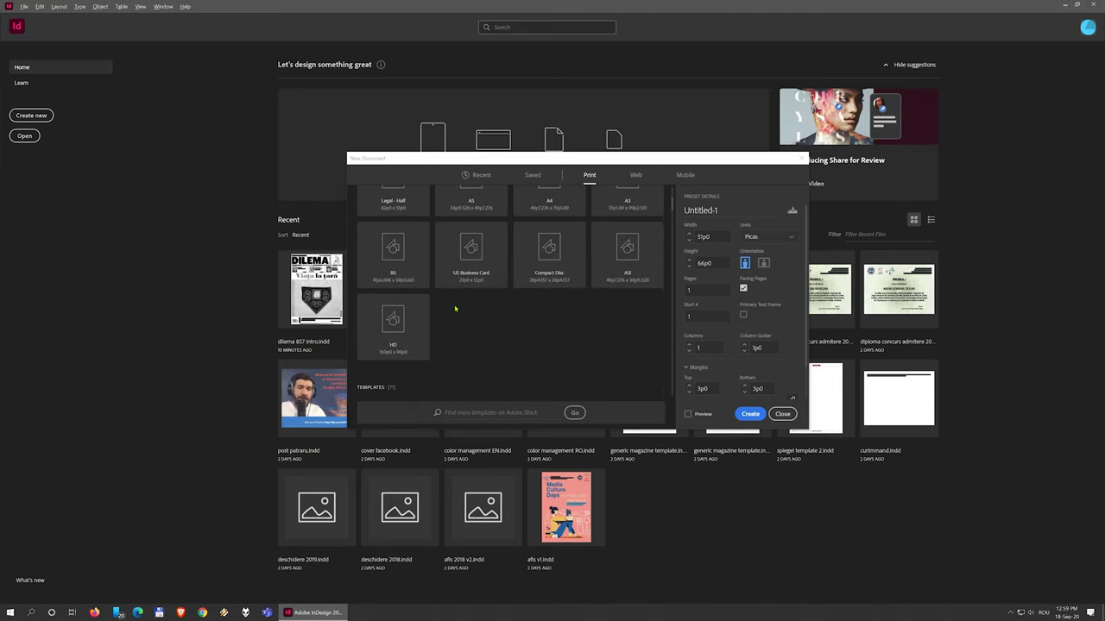
{"action": "scroll", "coordinate": [455, 308], "scroll_direction": "up", "scroll_amount": 3}
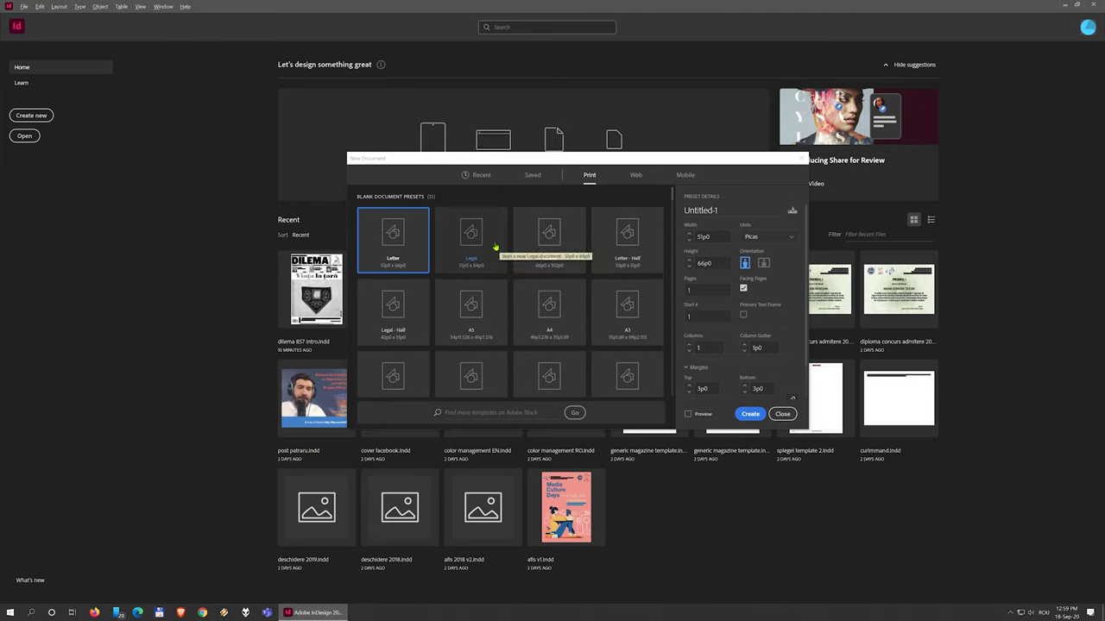
Set the new document's page width to 280 mm and its units to Millimeters.
{"action": "mouse_move", "coordinate": [735, 164]}
{"action": "left_mouse_down"}
{"action": "mouse_move", "coordinate": [699, 167]}
{"action": "mouse_move", "coordinate": [726, 166]}
{"action": "left_mouse_up"}
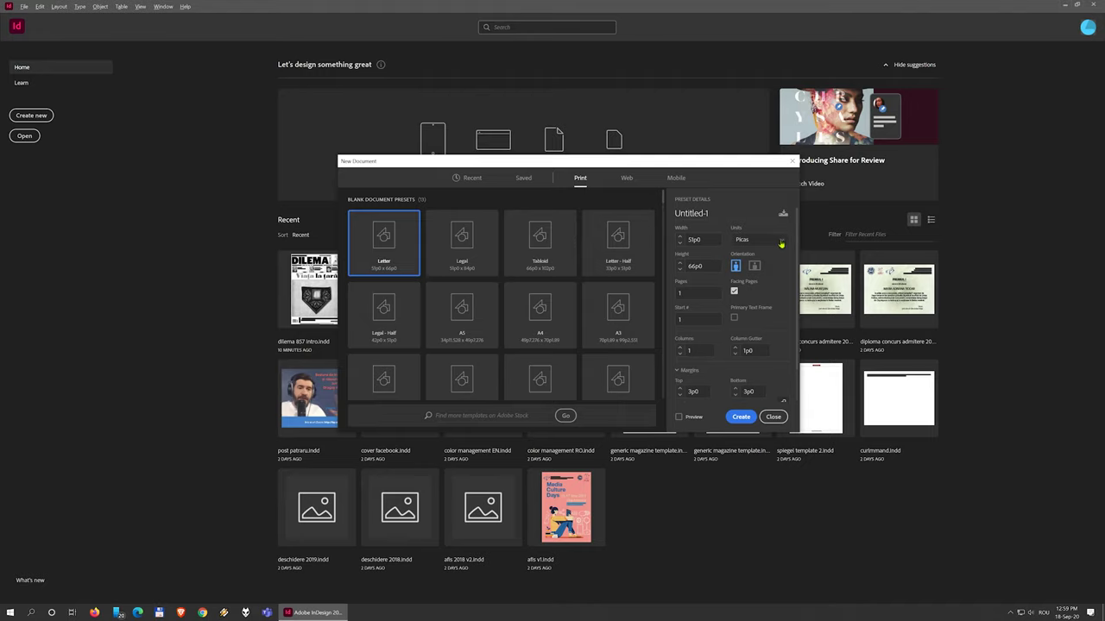
{"action": "left_click", "coordinate": [745, 241]}
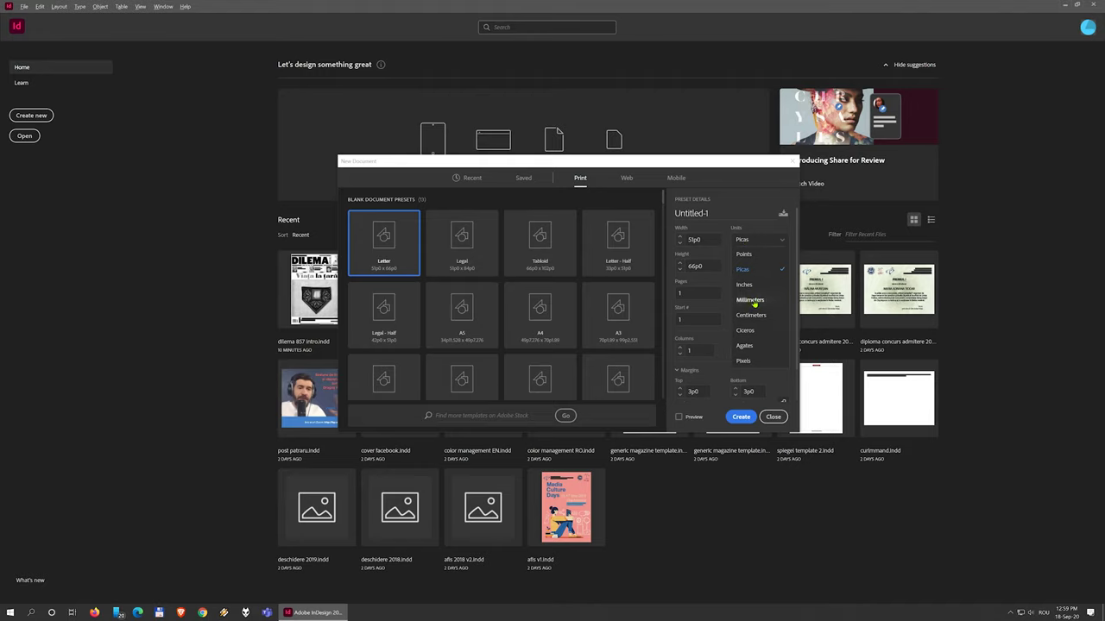
{"action": "left_click", "coordinate": [694, 239]}
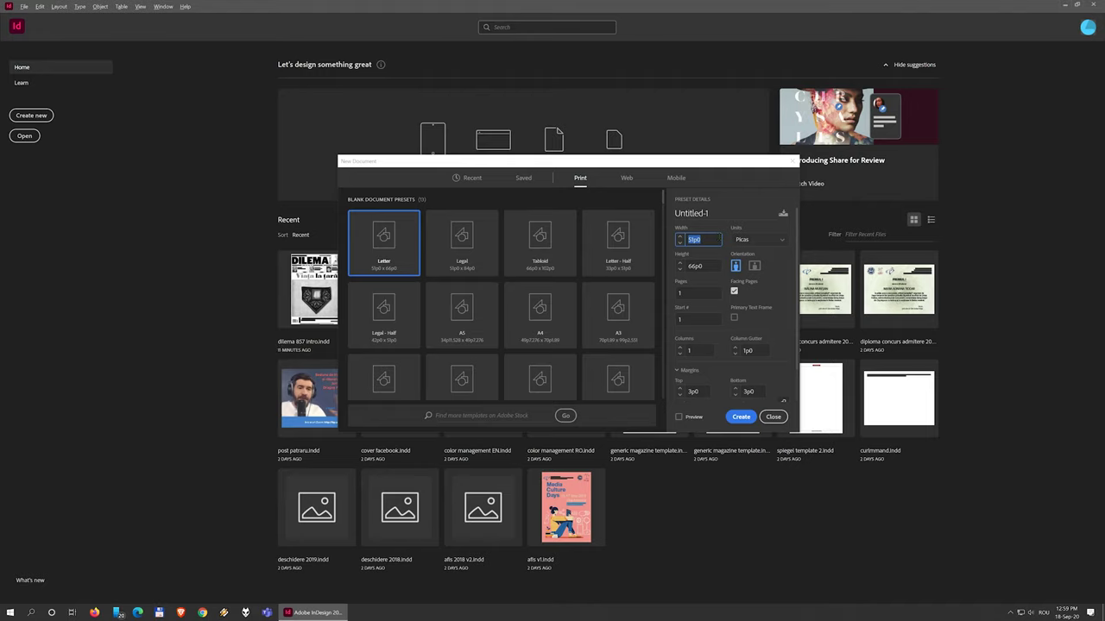
{"action": "type", "text": "280mm"}
{"action": "key", "text": "Tab"}
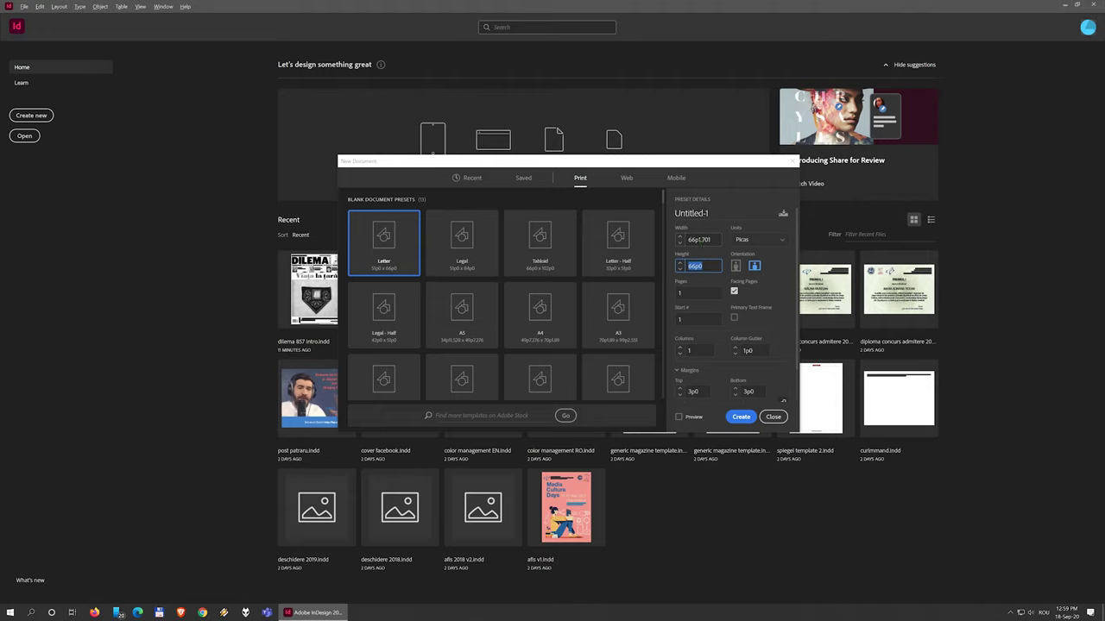
{"action": "left_click", "coordinate": [763, 247]}
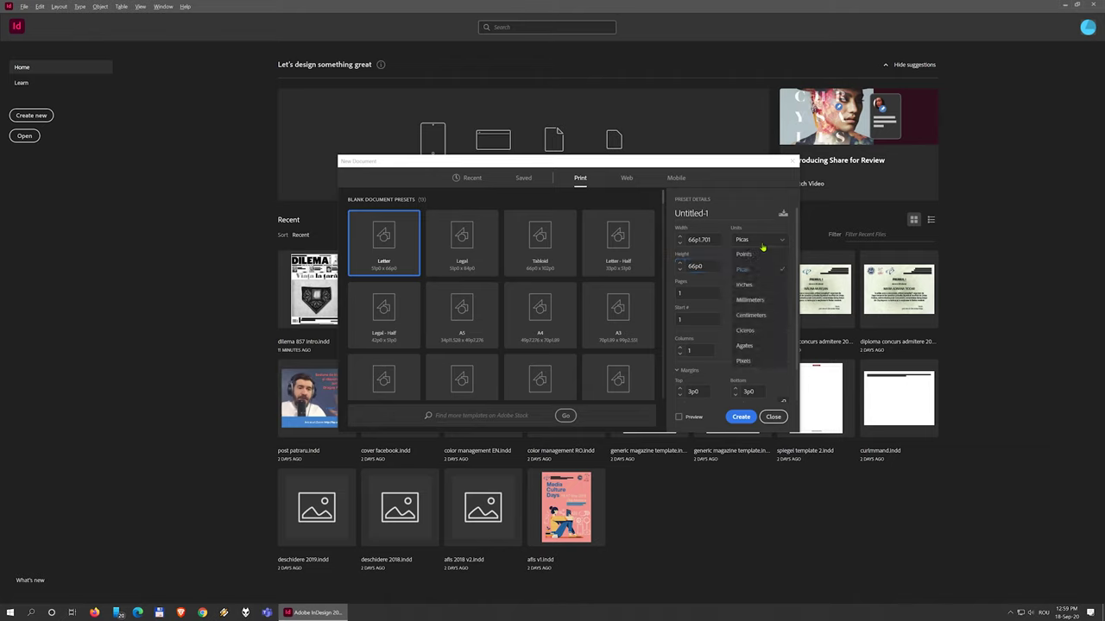
{"action": "left_click", "coordinate": [742, 300]}
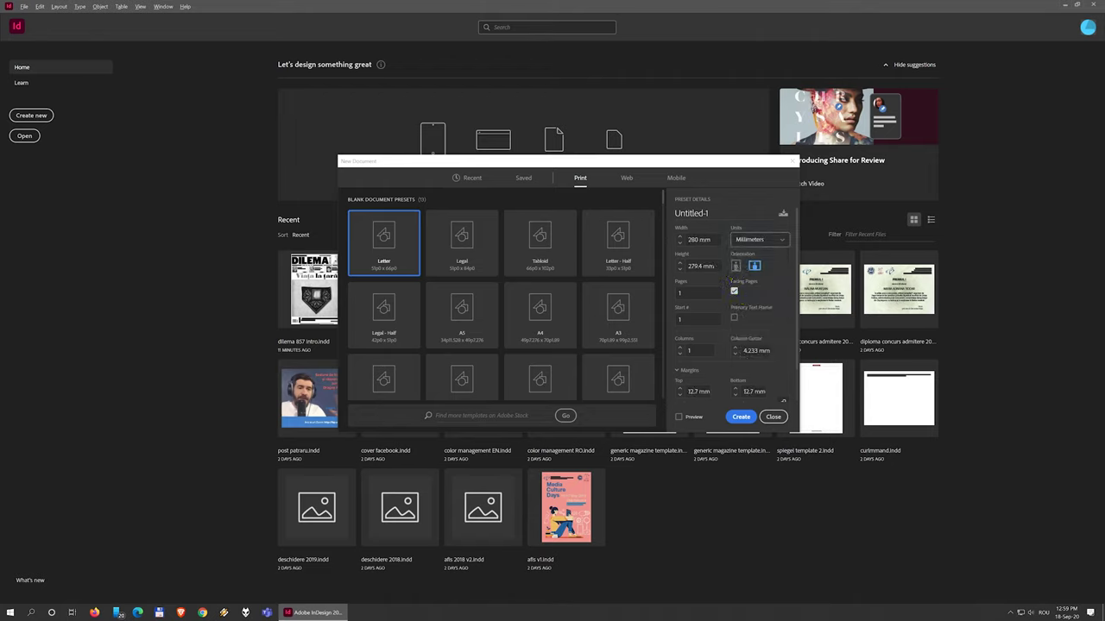
Set the new document's page height to 385 mm.
{"action": "left_click", "coordinate": [695, 266]}
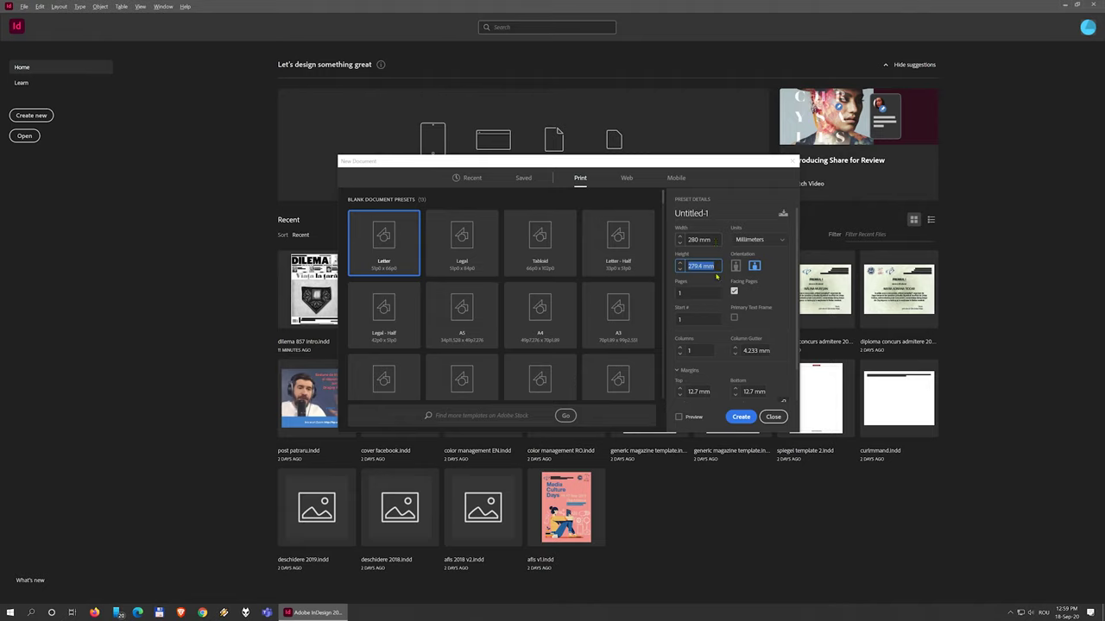
{"action": "type", "text": "385"}
{"action": "key", "text": "Tab"}
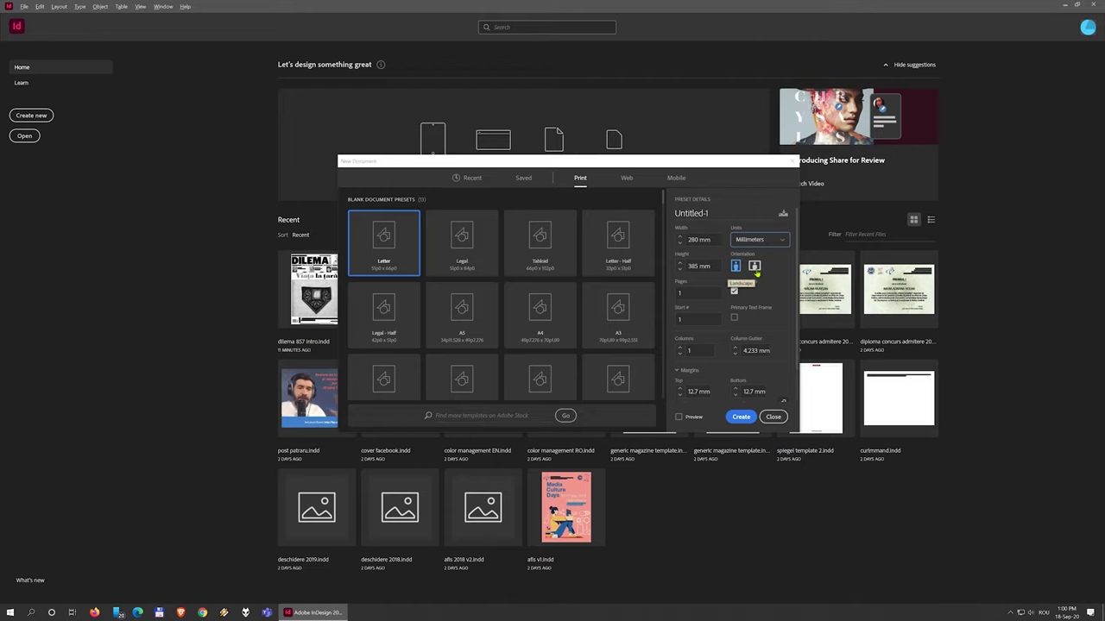
Try the landscape orientation, restore portrait, and keep the page count at 1.
{"action": "left_click", "coordinate": [755, 268]}
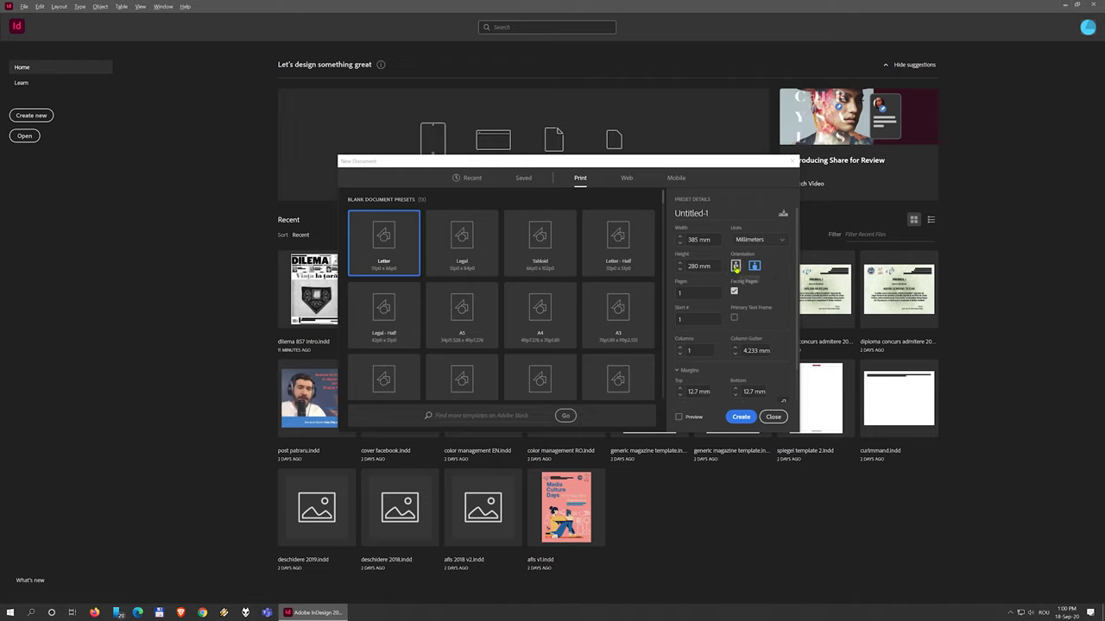
{"action": "left_click", "coordinate": [736, 267]}
{"action": "left_click", "coordinate": [706, 293]}
{"action": "key", "text": "BackSpace"}
{"action": "key", "text": "Tab"}
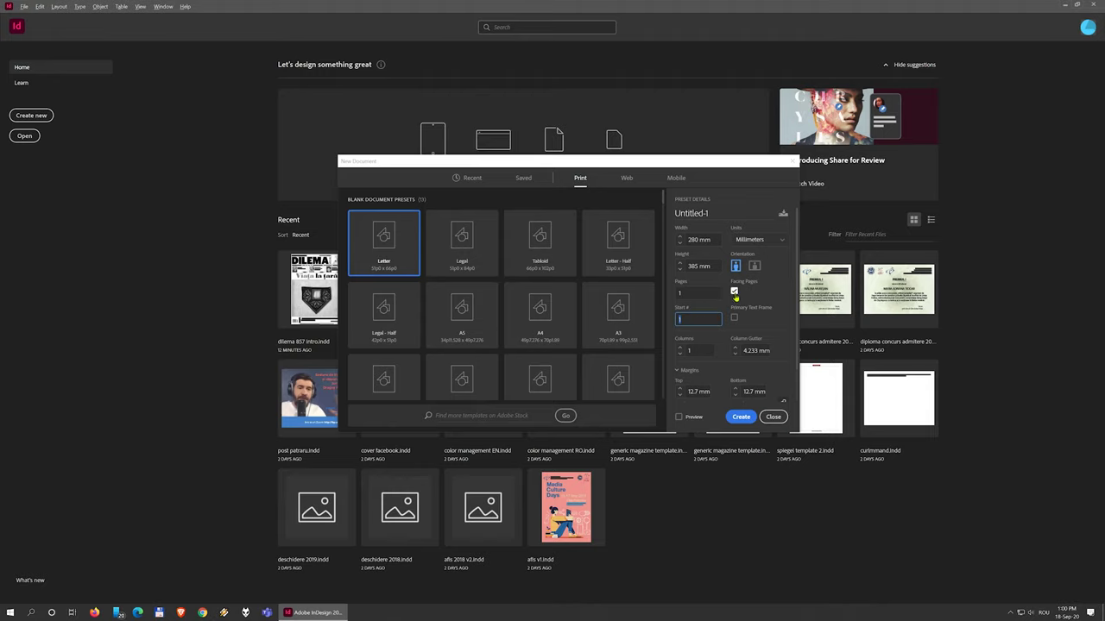
Turn off Facing Pages and give the page 6 columns with an 8 mm column gutter.
{"action": "left_click", "coordinate": [734, 293]}
{"action": "left_click", "coordinate": [680, 351]}
{"action": "type", "text": "6"}
{"action": "left_click", "coordinate": [740, 353]}
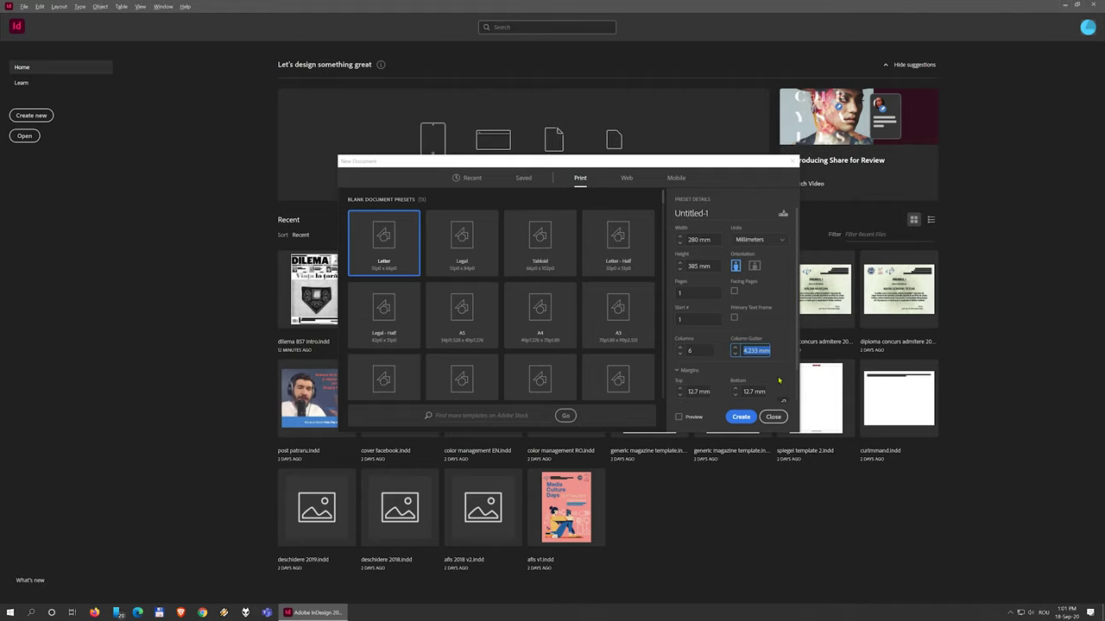
{"action": "type", "text": "8"}
{"action": "key", "text": "Tab"}
Turn on the live preview of the new document and move the dialog aside to uncover the page.
{"action": "scroll", "coordinate": [706, 419], "scroll_direction": "up", "scroll_amount": 1}
{"action": "left_click", "coordinate": [679, 417]}
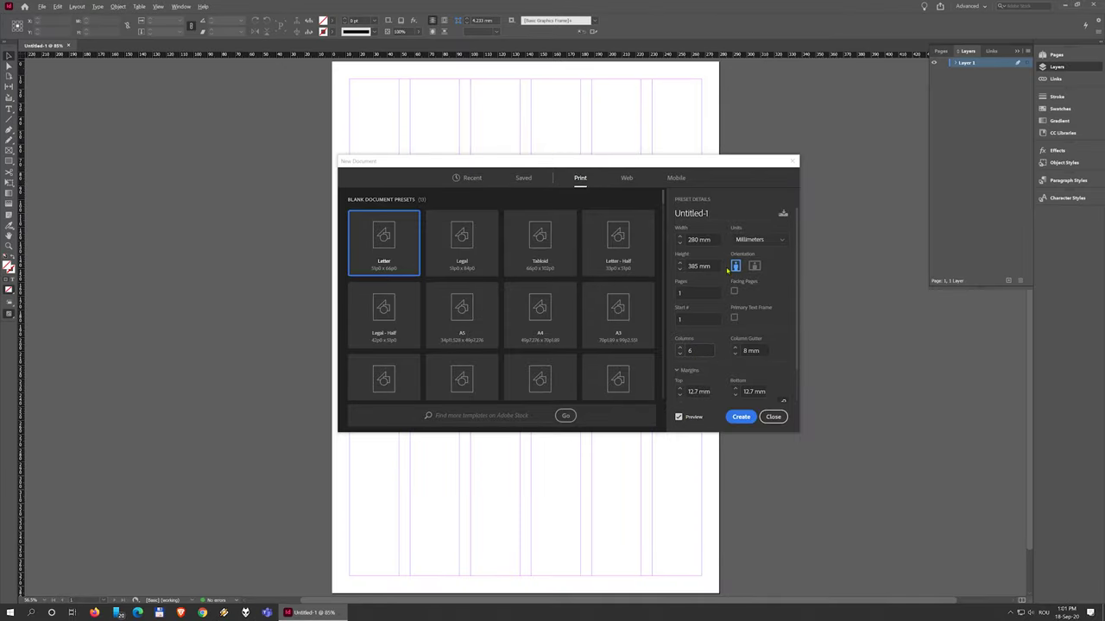
{"action": "left_click_drag", "start_coordinate": [692, 169], "coordinate": [902, 232]}
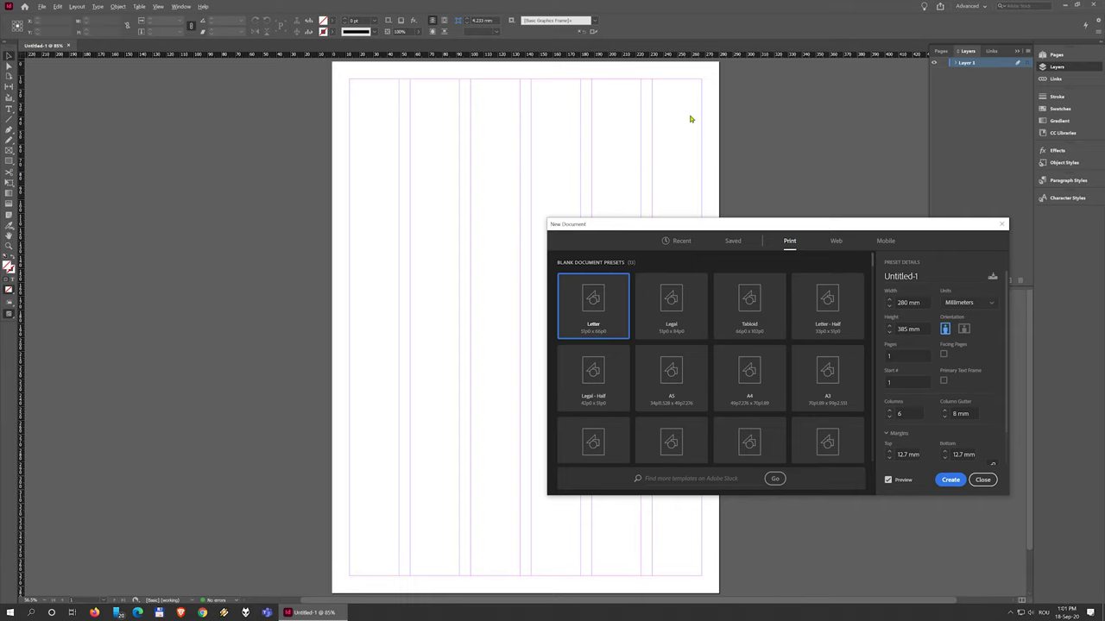
{"action": "left_click_drag", "start_coordinate": [747, 226], "coordinate": [736, 162]}
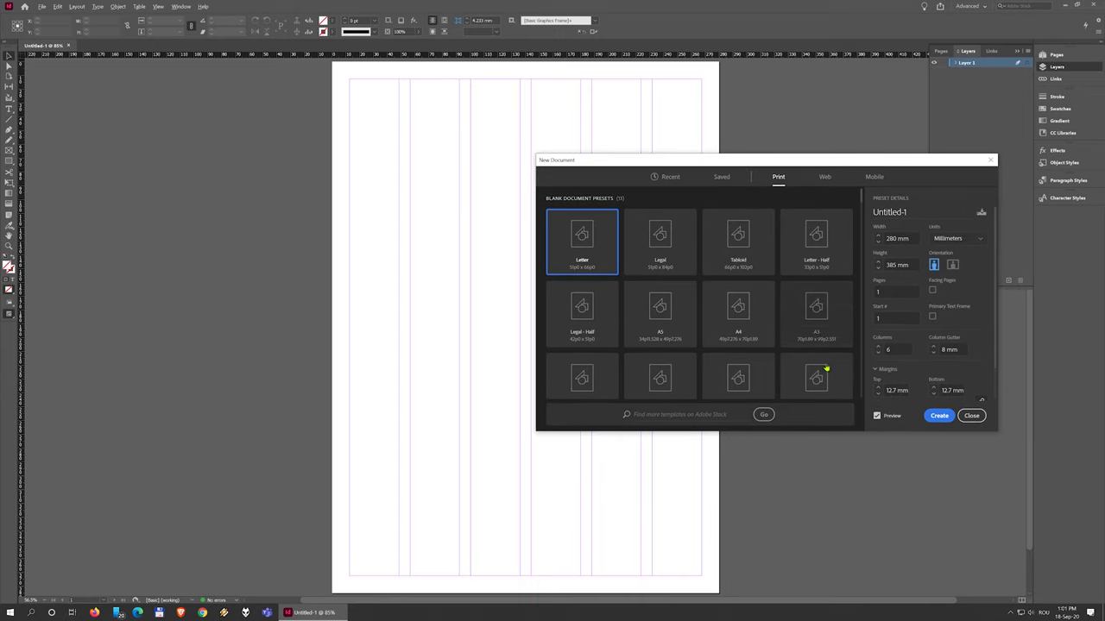
Set all four linked page margins of the new document to 5 mm.
{"action": "left_click", "coordinate": [896, 390]}
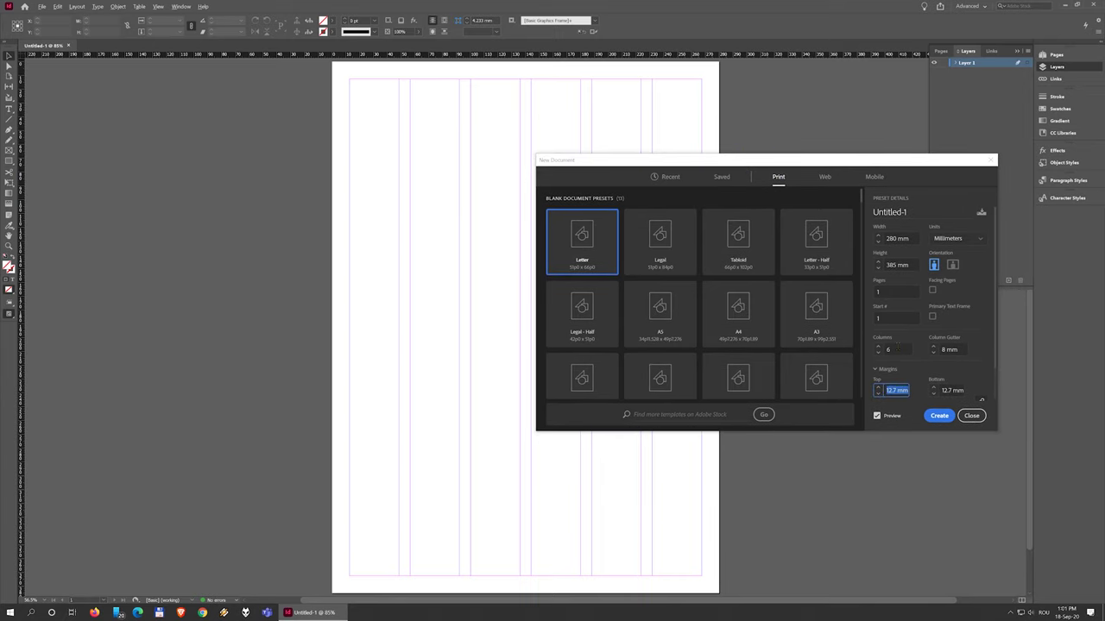
{"action": "scroll", "coordinate": [927, 376], "scroll_direction": "down", "scroll_amount": 1}
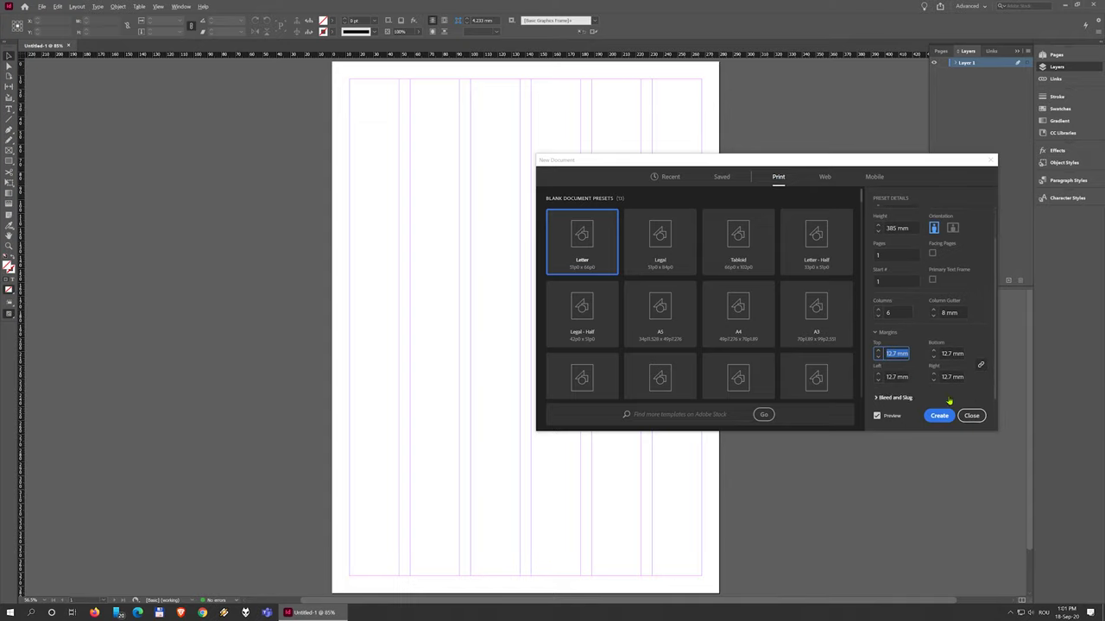
{"action": "type", "text": "5"}
{"action": "key", "text": "Tab"}
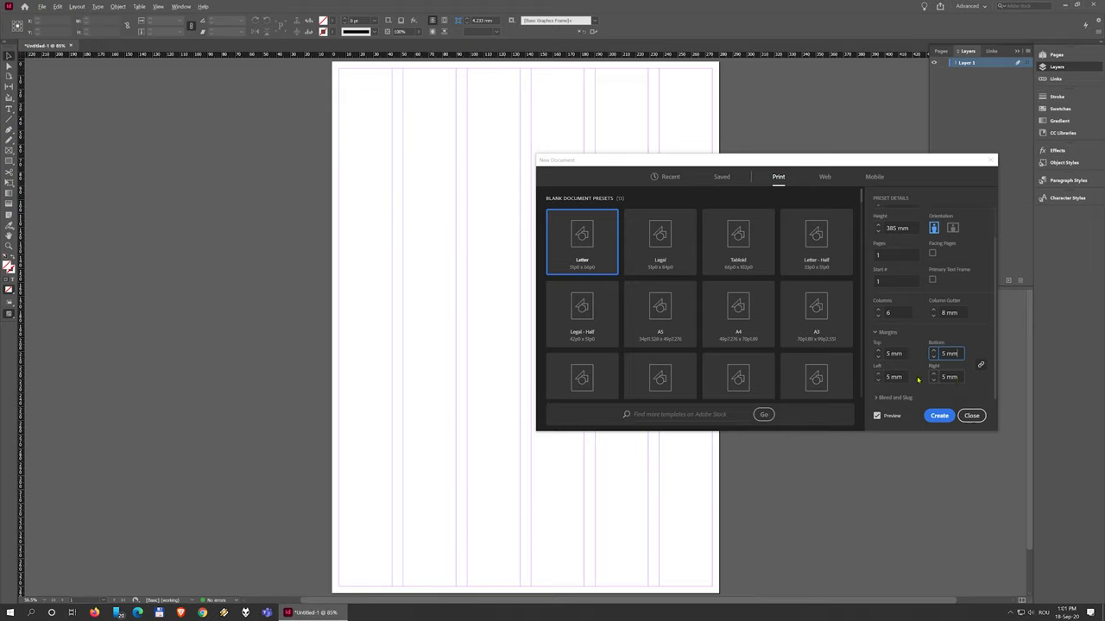
Unlink the margins and set only the bottom margin to 10 mm.
{"action": "left_click", "coordinate": [981, 366]}
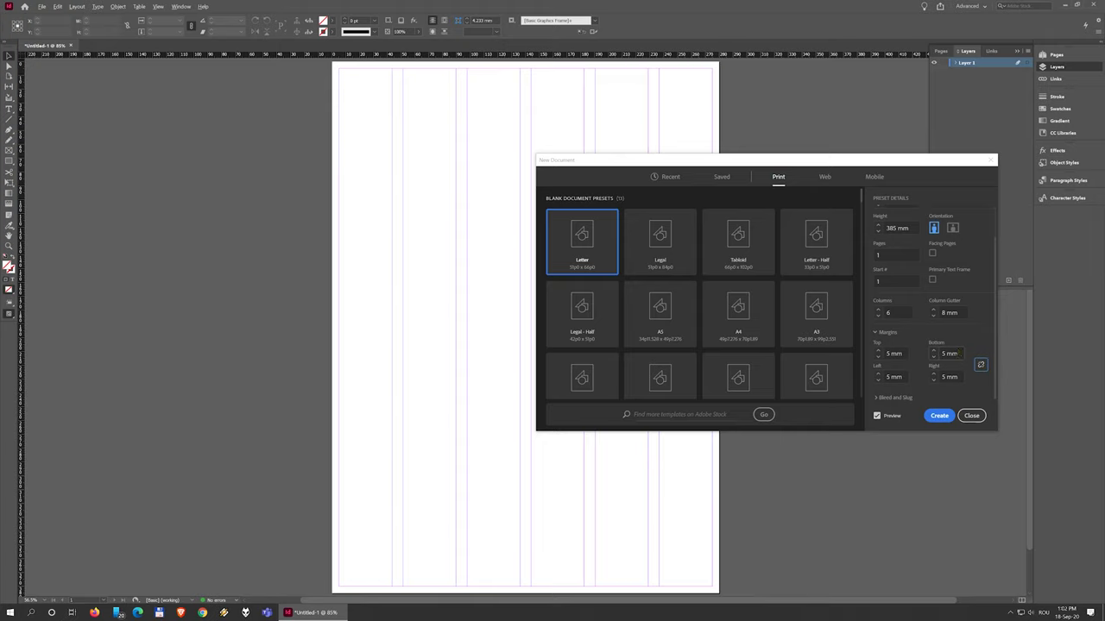
{"action": "left_click", "coordinate": [949, 353]}
{"action": "type", "text": "10"}
{"action": "key", "text": "Tab"}
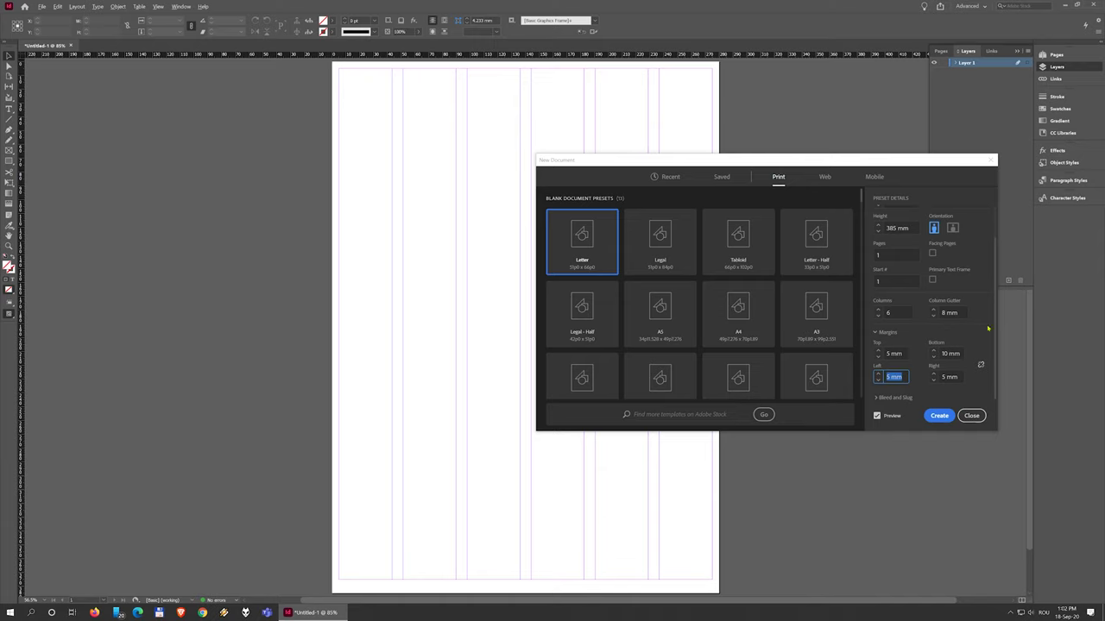
{"action": "scroll", "coordinate": [989, 329], "scroll_direction": "up", "scroll_amount": 2}
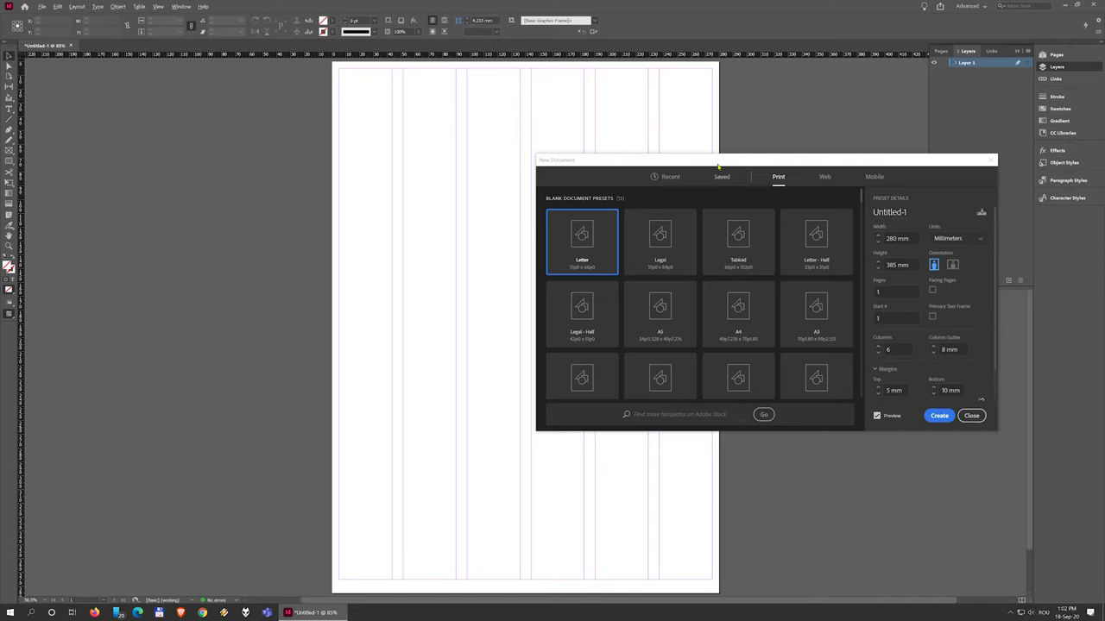
Move the New Document dialog lower to uncover the top of the page, and name the document "template dilema".
{"action": "left_click_drag", "start_coordinate": [717, 166], "coordinate": [504, 153]}
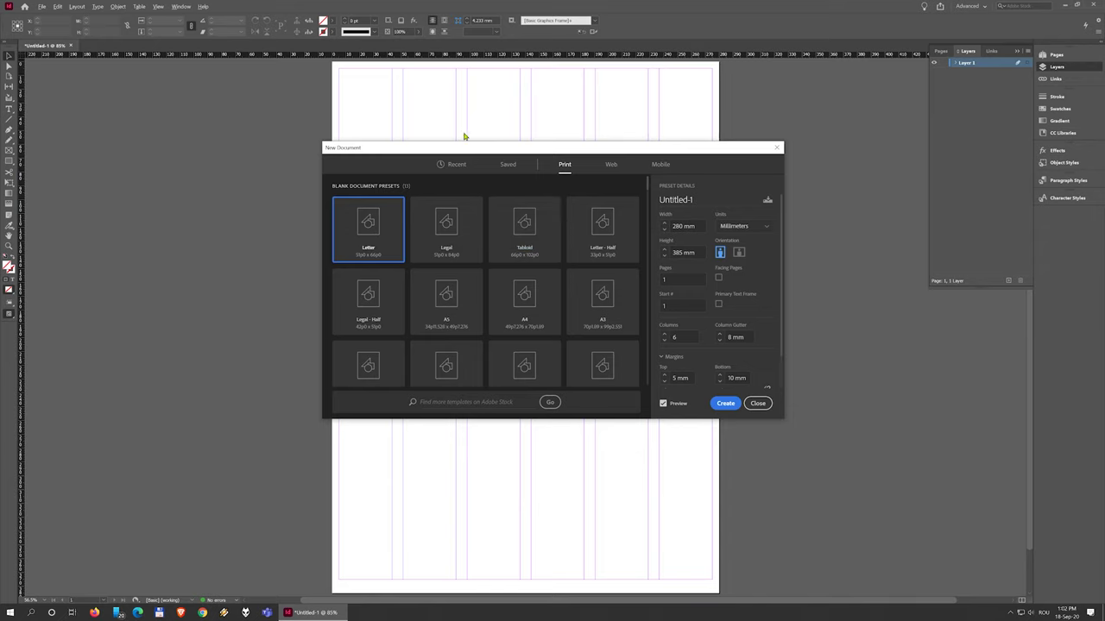
{"action": "left_click_drag", "start_coordinate": [473, 149], "coordinate": [448, 256]}
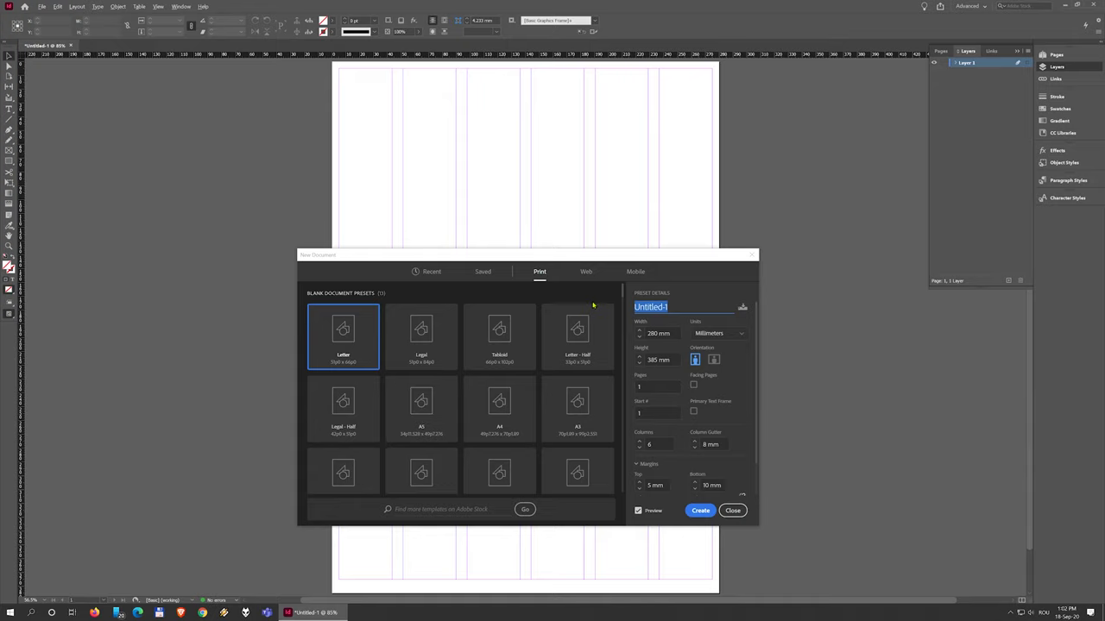
{"action": "type", "text": "S"}
{"action": "key", "text": "BackSpace"}
{"action": "type", "text": "template dilema"}
Save the current settings as a document preset named "template dilema", and delete that saved preset again.
{"action": "left_click", "coordinate": [742, 307]}
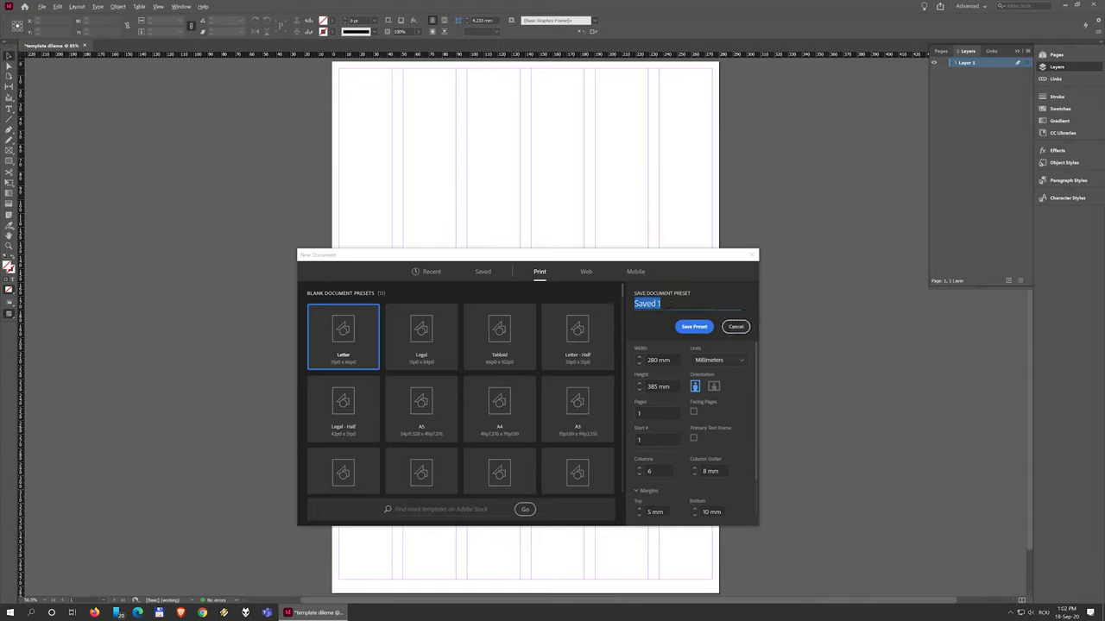
{"action": "type", "text": "template dilema"}
{"action": "left_click", "coordinate": [704, 324]}
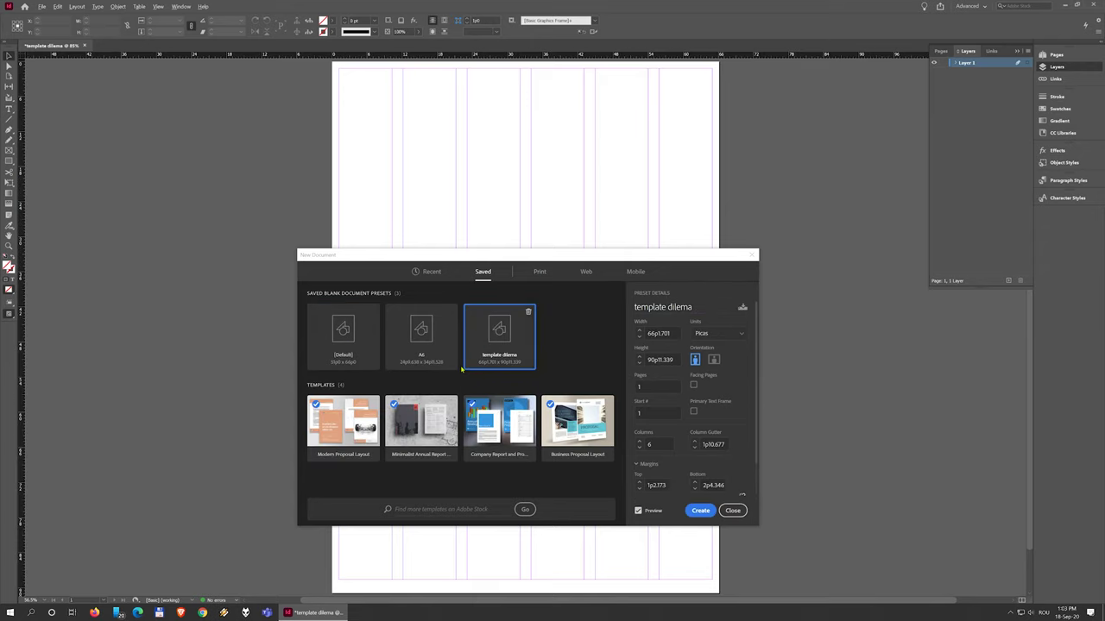
{"action": "left_click", "coordinate": [529, 312]}
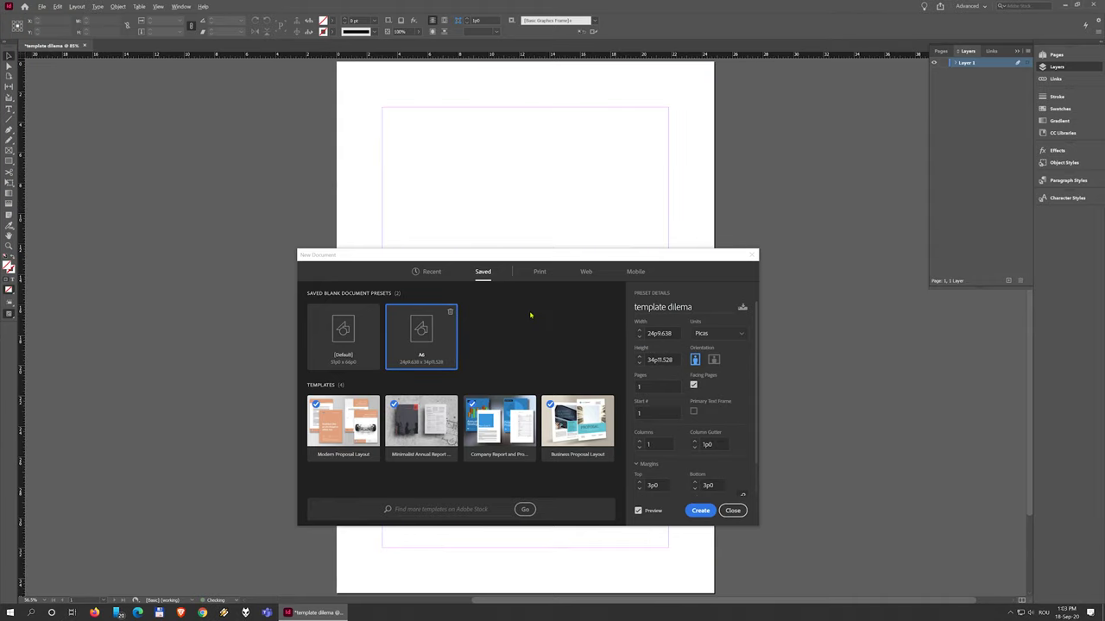
Create the new document from the New Document dialog.
{"action": "scroll", "coordinate": [682, 470], "scroll_direction": "down", "scroll_amount": 2}
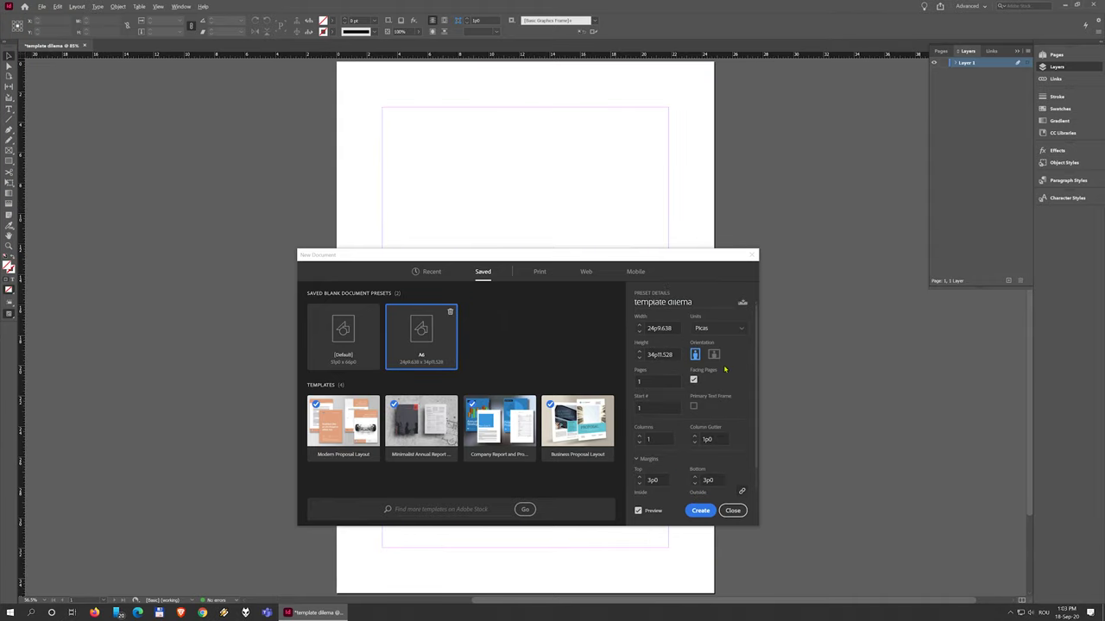
{"action": "left_click", "coordinate": [700, 511]}
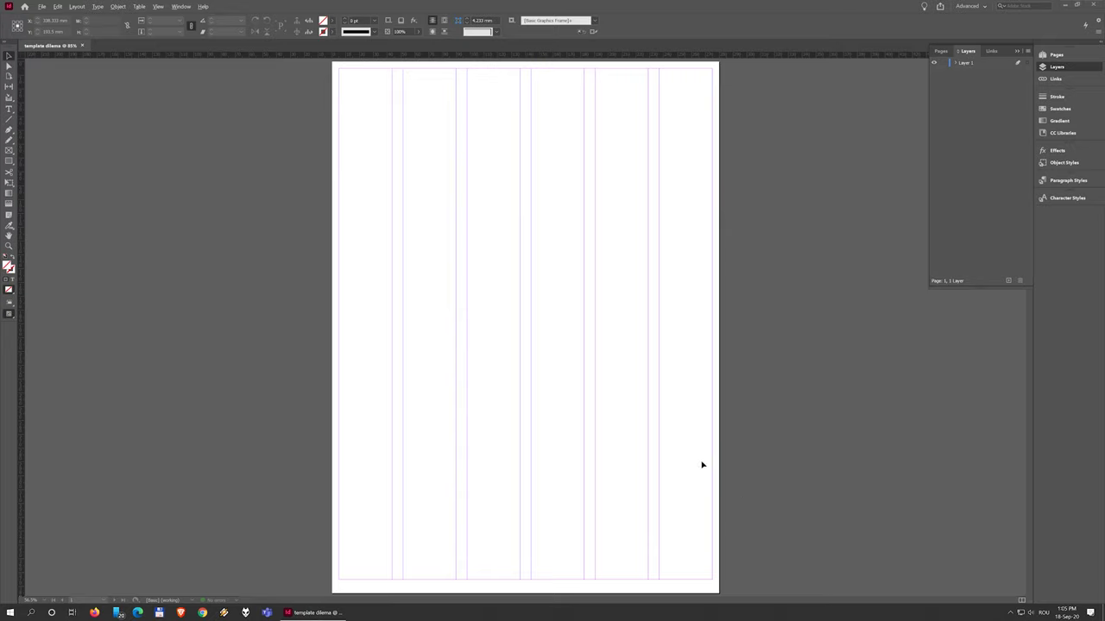
Start creating ruler guides with 11 rows, moving the Create Guides dialog beside the page.
{"action": "left_click", "coordinate": [76, 6]}
{"action": "left_click", "coordinate": [95, 42]}
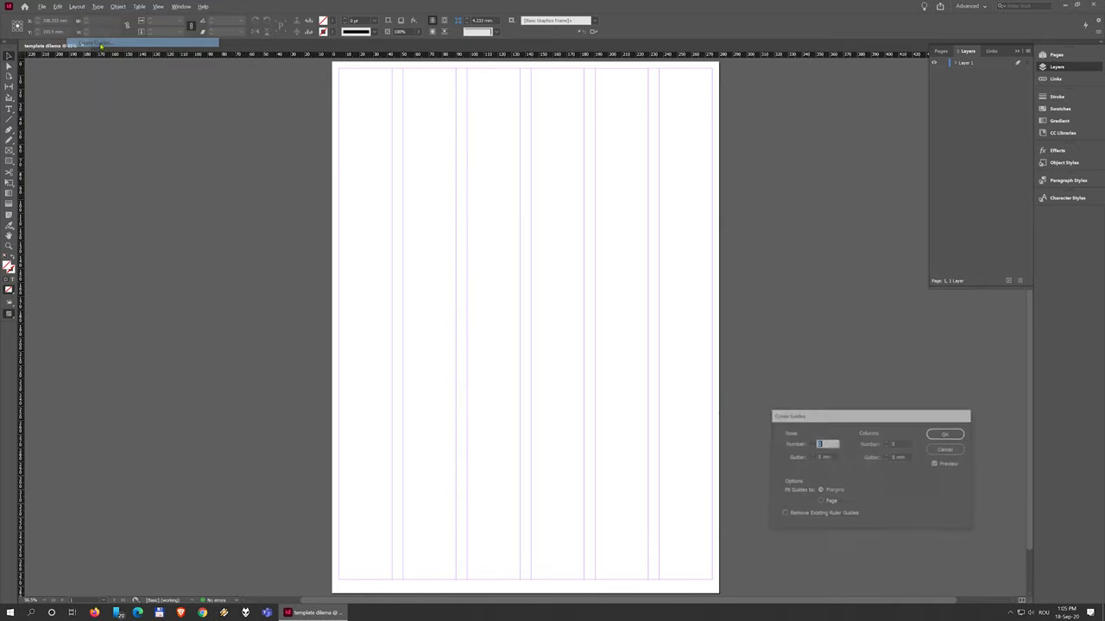
{"action": "left_click_drag", "start_coordinate": [806, 418], "coordinate": [774, 238]}
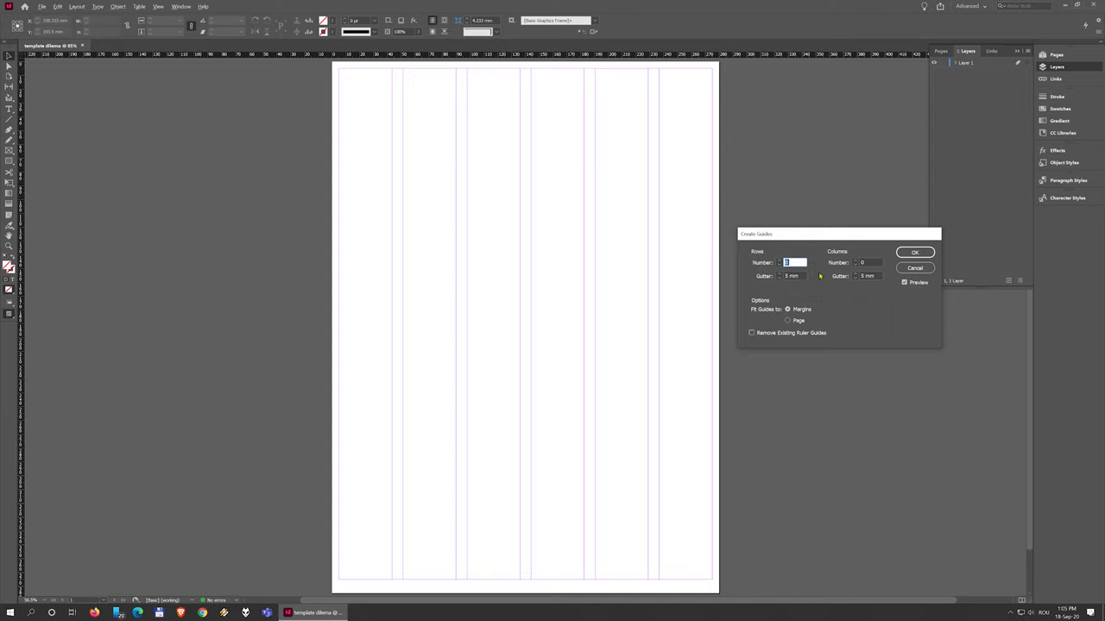
{"action": "type", "text": "11"}
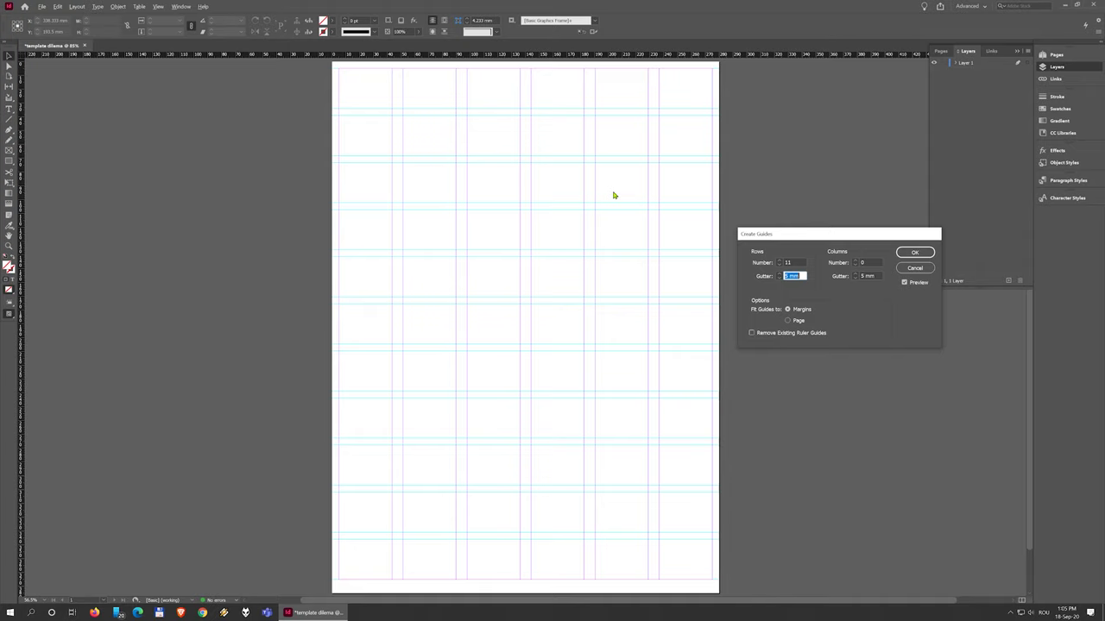
Compare fitting the guides to the page and to the margins, keep Margins, check the preview off and on, and create the guides.
{"action": "left_click", "coordinate": [787, 320]}
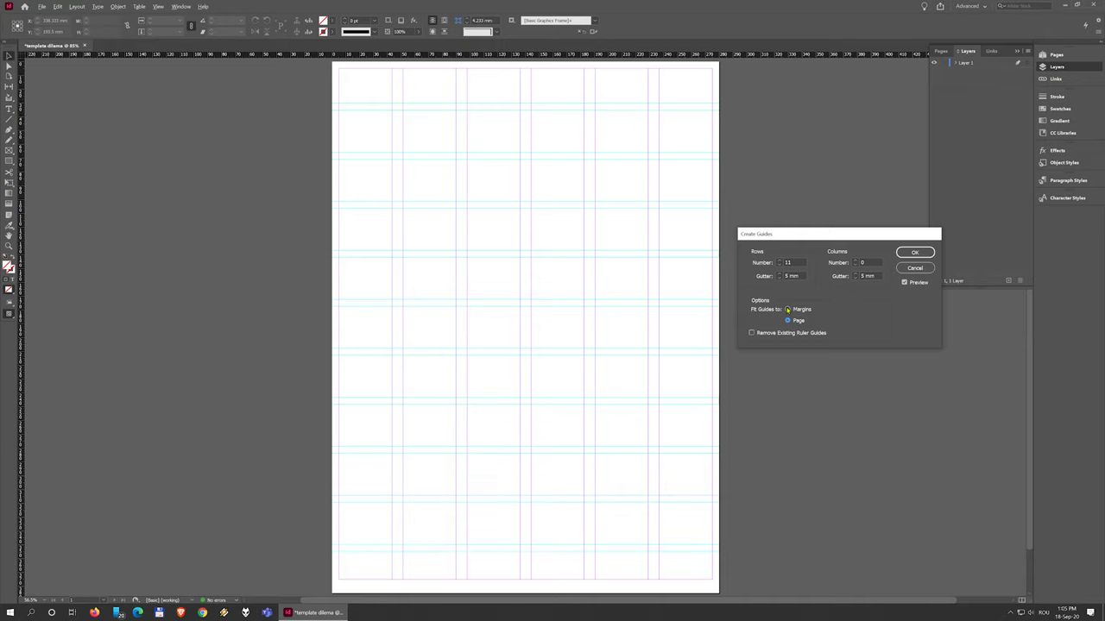
{"action": "left_click", "coordinate": [787, 309]}
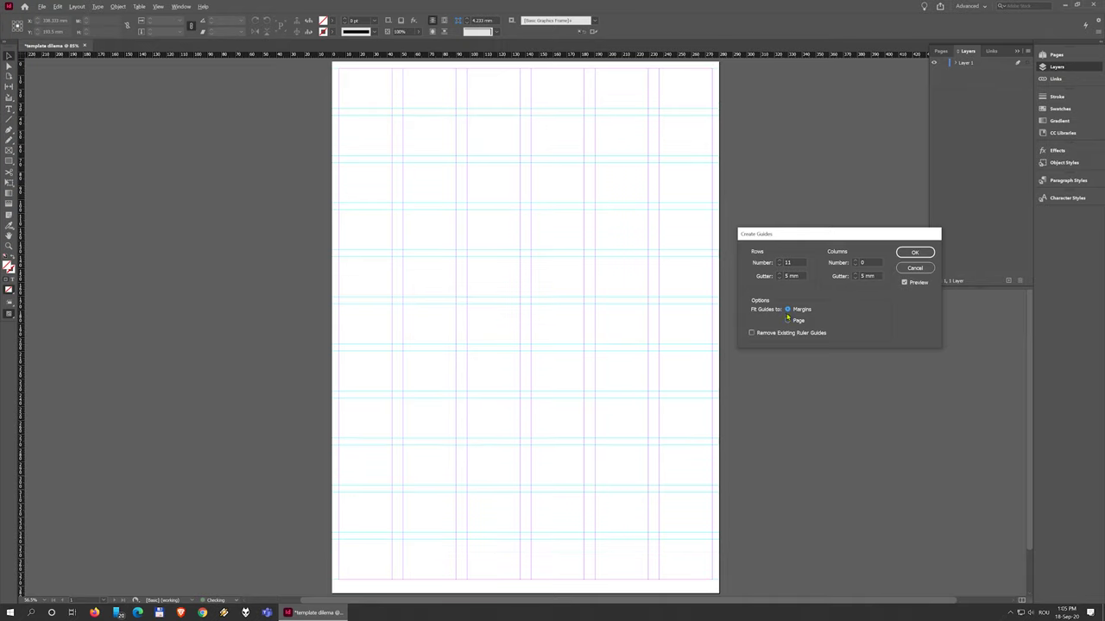
{"action": "left_click", "coordinate": [787, 320]}
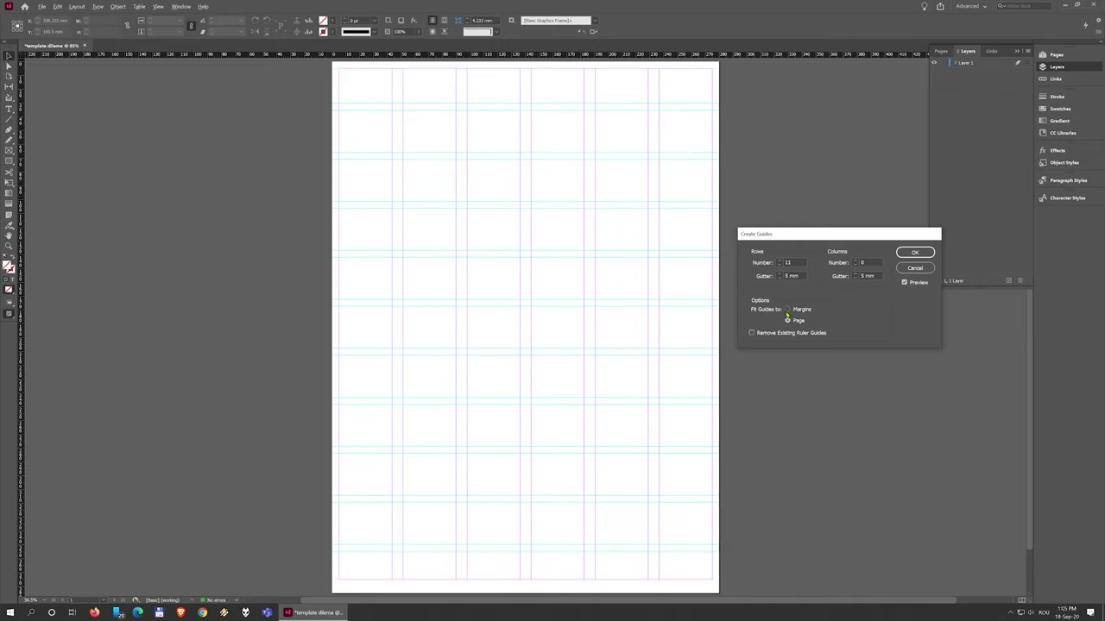
{"action": "left_click", "coordinate": [805, 310]}
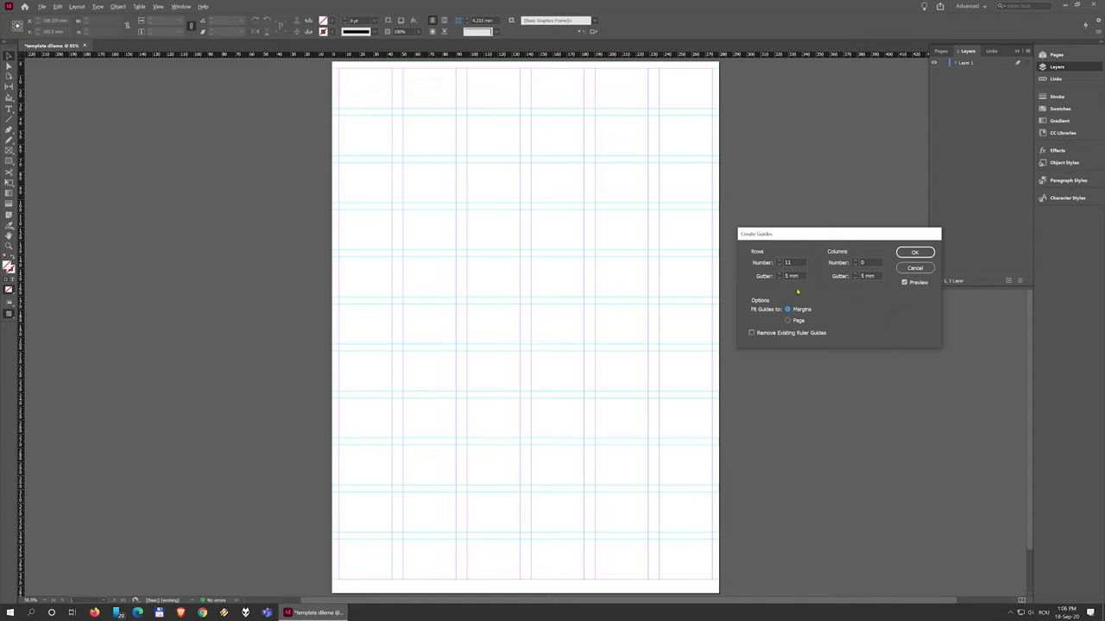
{"action": "left_click", "coordinate": [904, 282]}
{"action": "left_click", "coordinate": [904, 282]}
{"action": "left_click", "coordinate": [922, 252]}
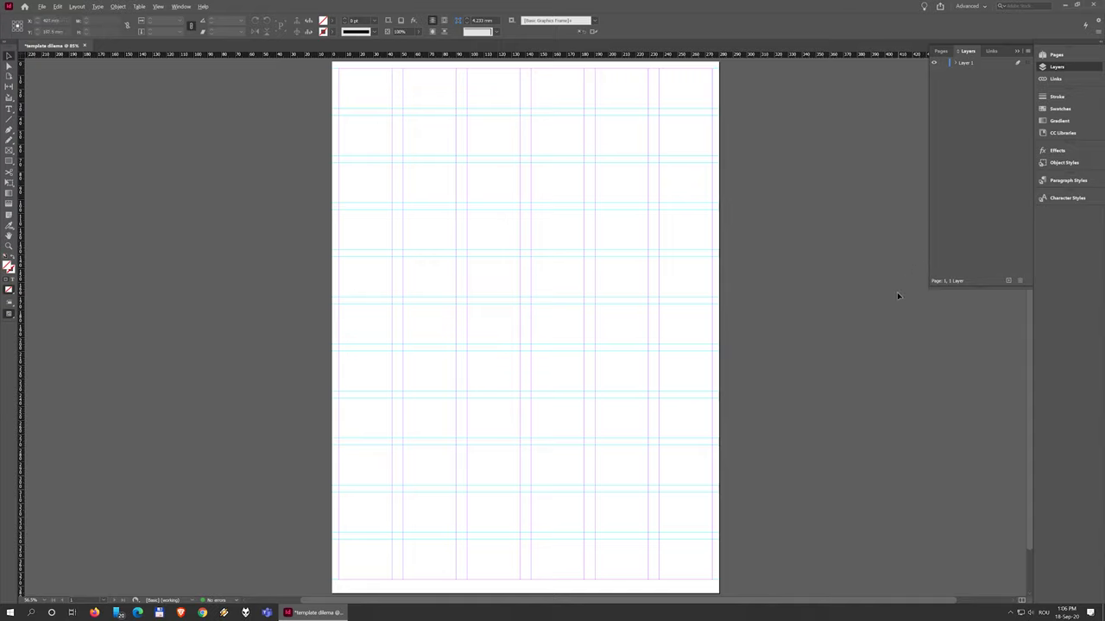